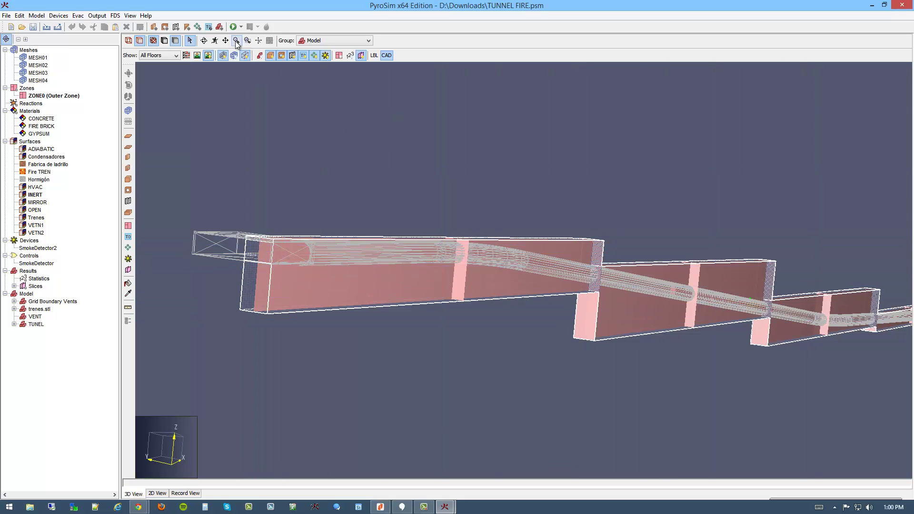
- Inspect the stepped tunnel model from several sides and review the boundary and cell settings of MESH01
left_click(204, 40)
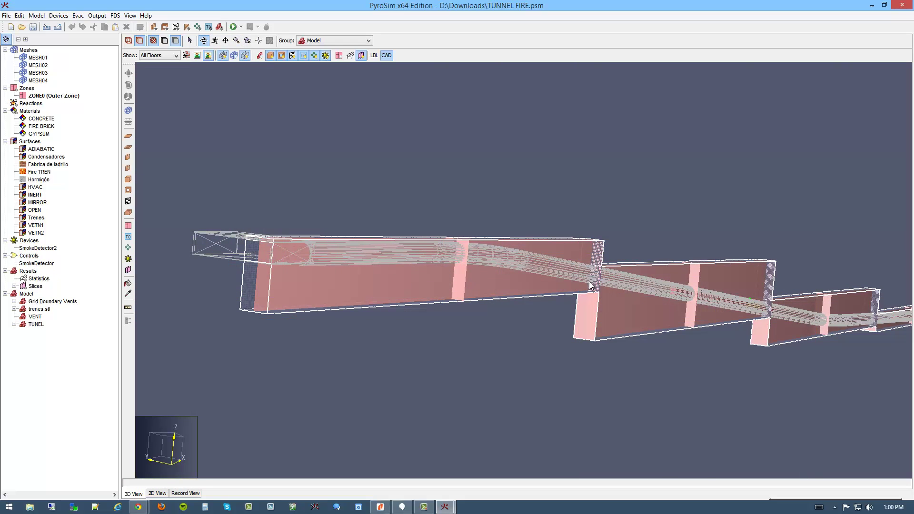
left_click_drag(593, 285, 404, 258)
left_click_drag(627, 292, 426, 270)
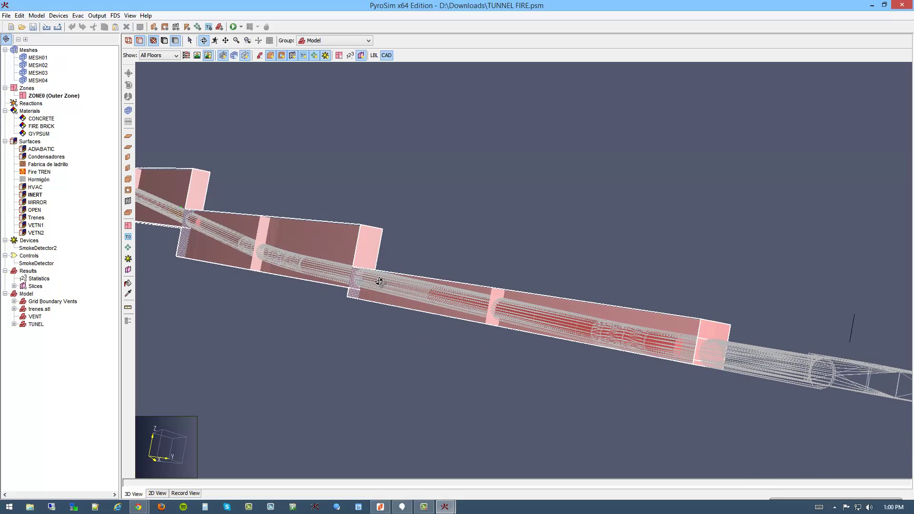
left_click_drag(380, 282, 433, 277)
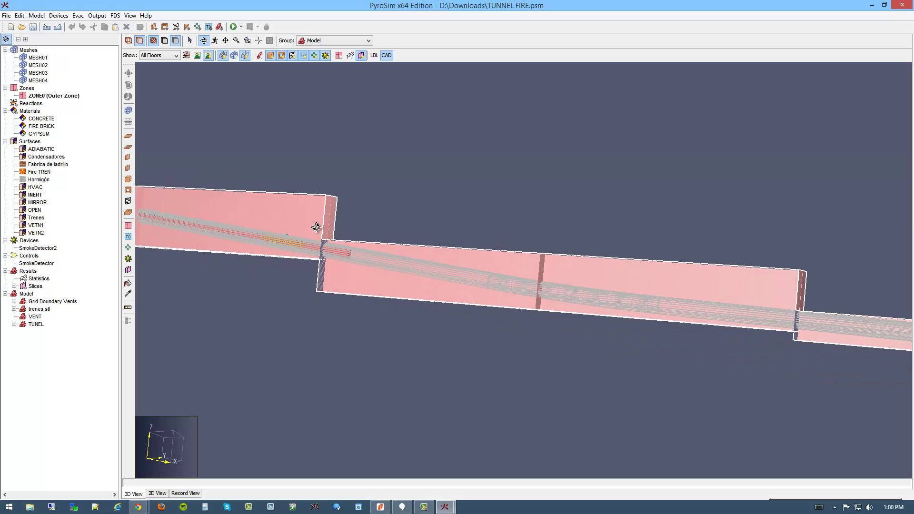
left_click_drag(316, 227, 521, 260)
left_click_drag(270, 232, 385, 258)
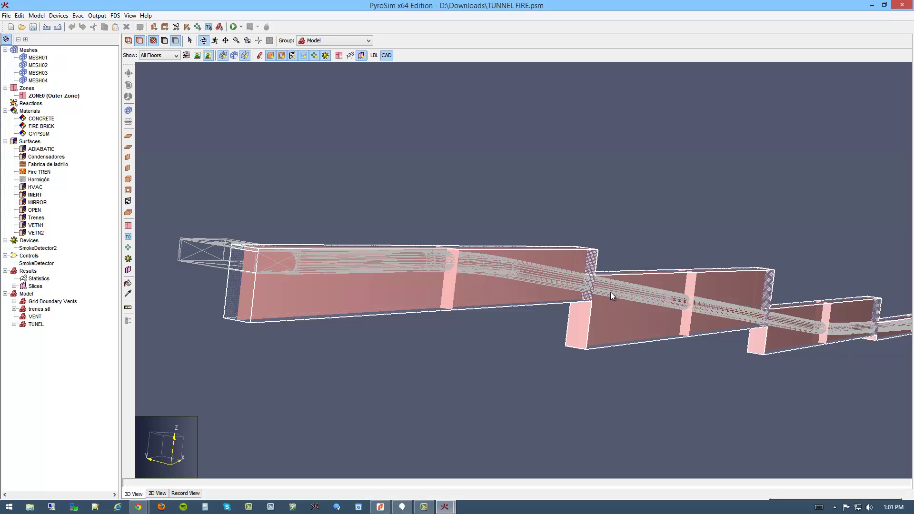
scroll(586, 284, "up", 5)
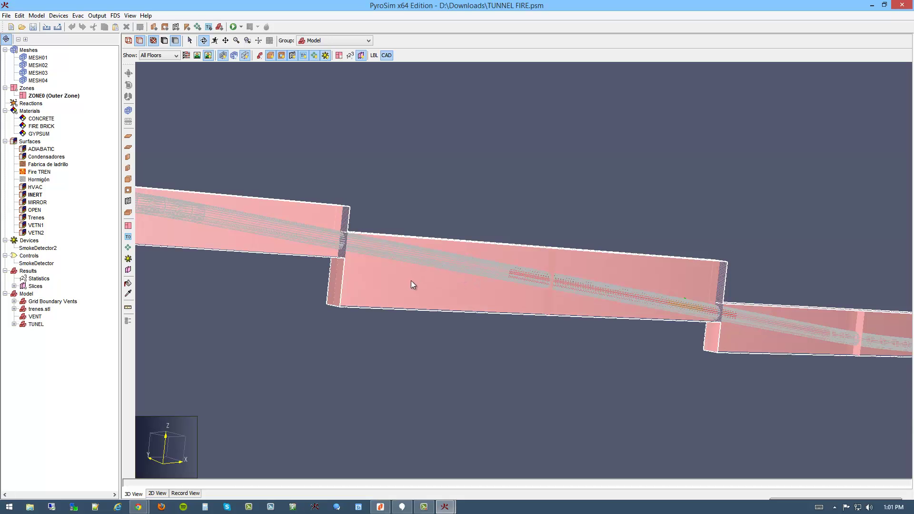
left_click_drag(413, 285, 388, 306)
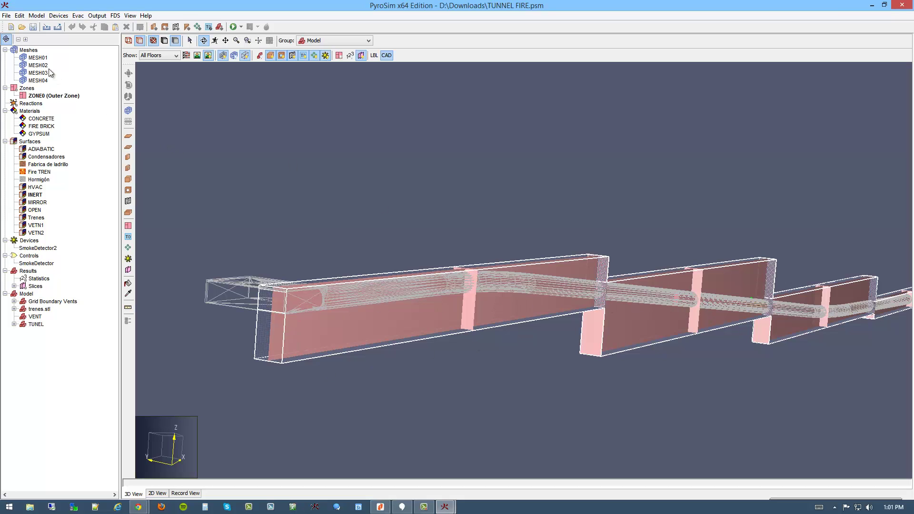
double_click(29, 50)
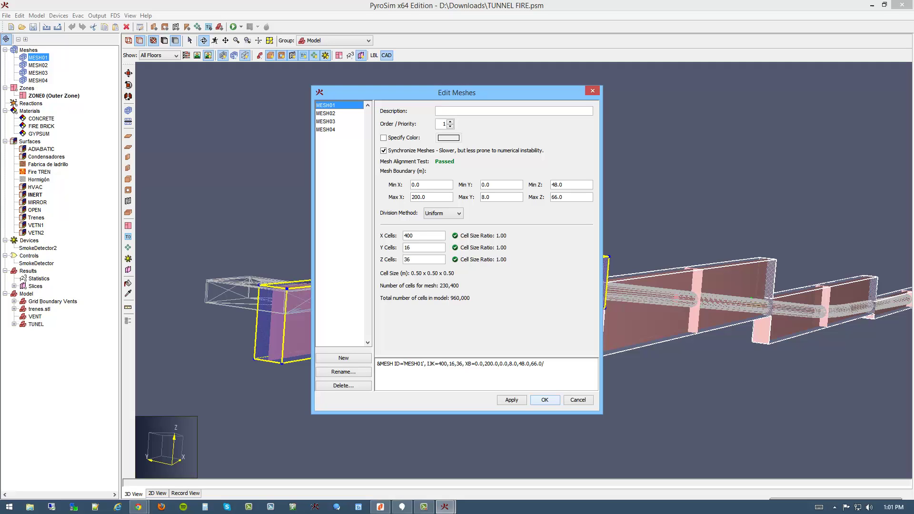
key("Escape")
- Switch to the FDS User Guide in Nitro Reader and read section 6.4.3 on defying gravity, including its RAMP template and notes
left_click(380, 507)
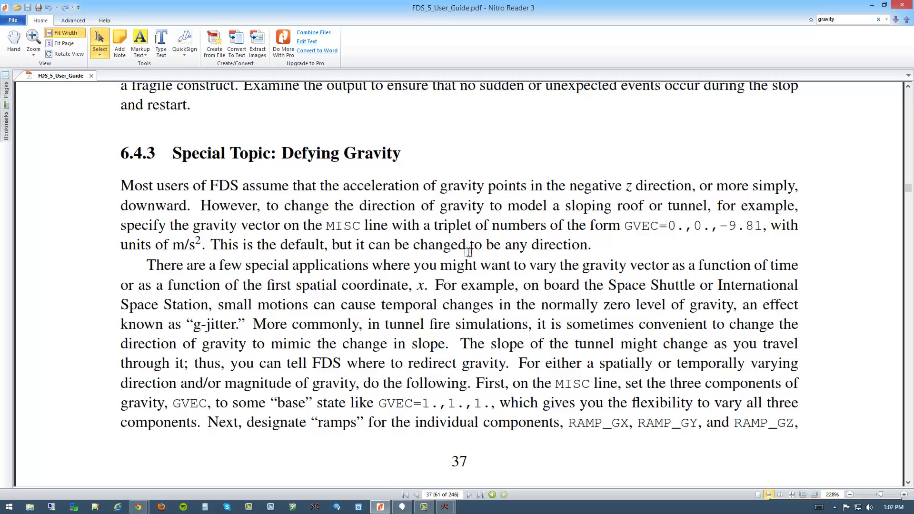
scroll(469, 252, "down", 3)
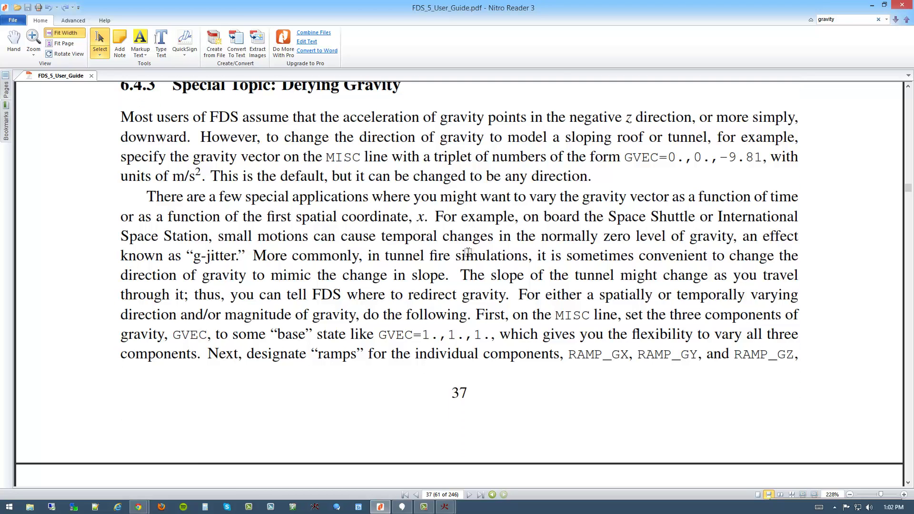
scroll(468, 253, "down", 5)
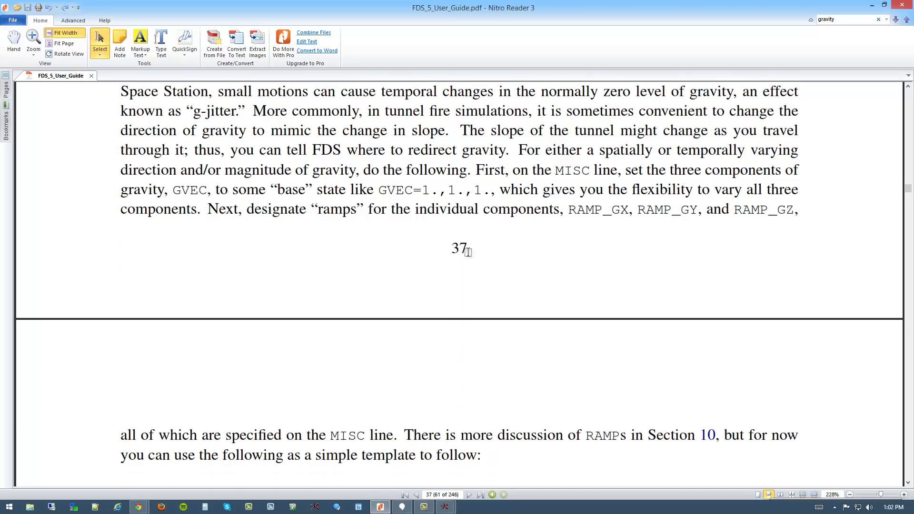
scroll(469, 253, "down", 2)
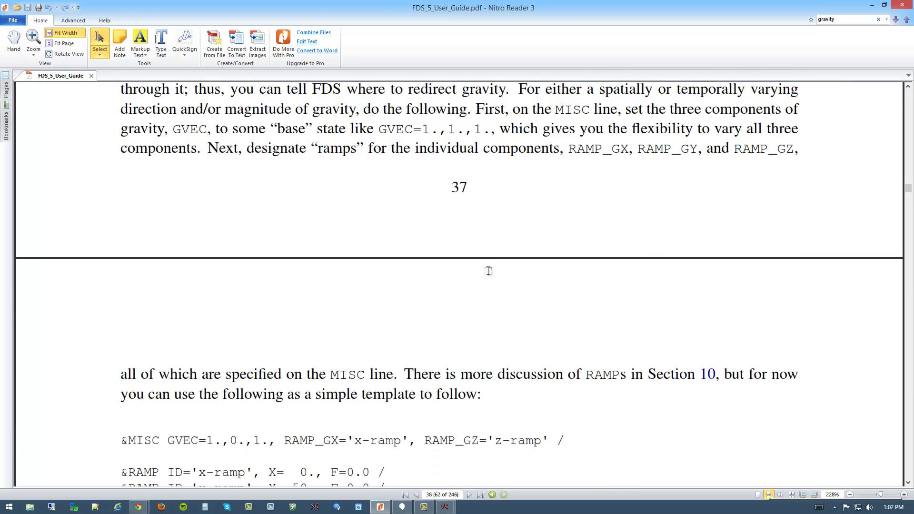
scroll(488, 270, "down", 6)
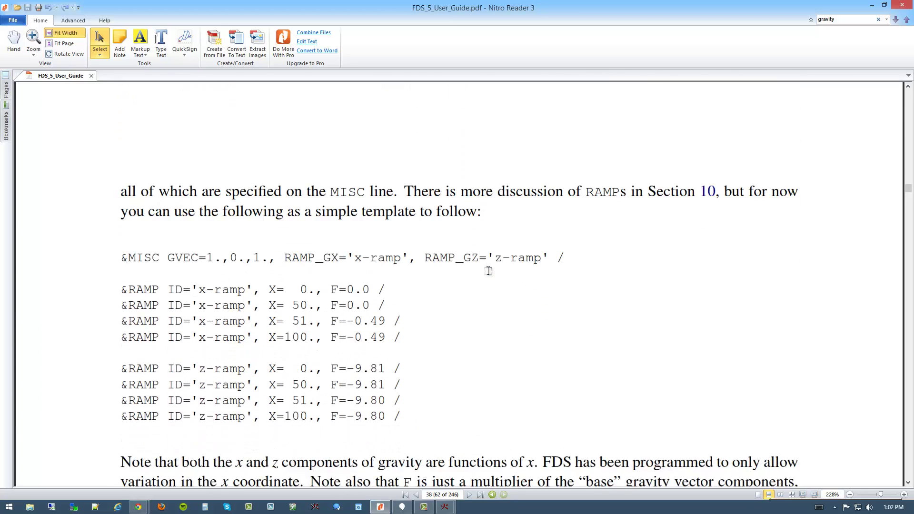
scroll(488, 269, "down", 2)
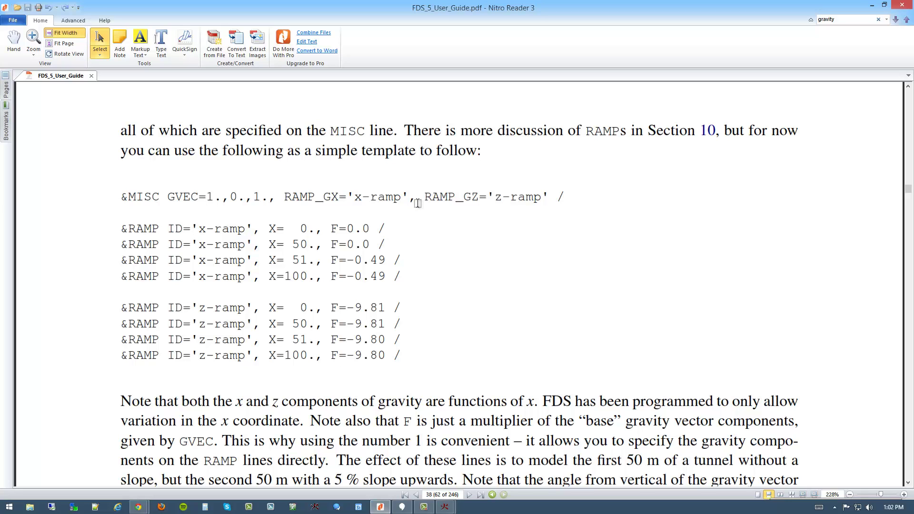
scroll(418, 203, "down", 3)
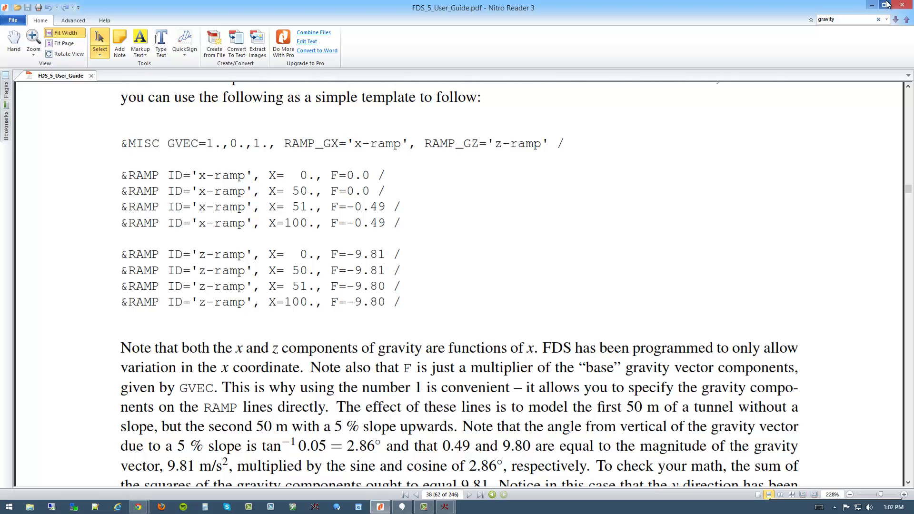
scroll(810, 266, "down", 5)
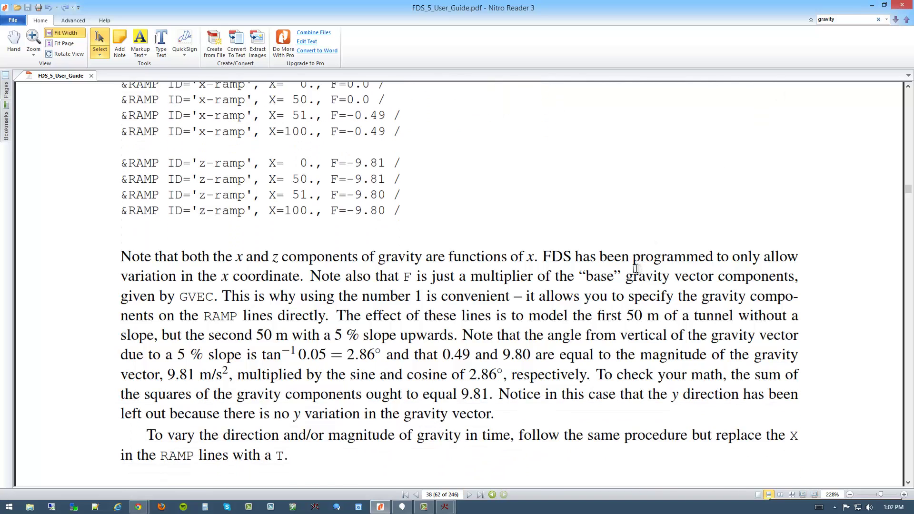
scroll(637, 268, "down", 3)
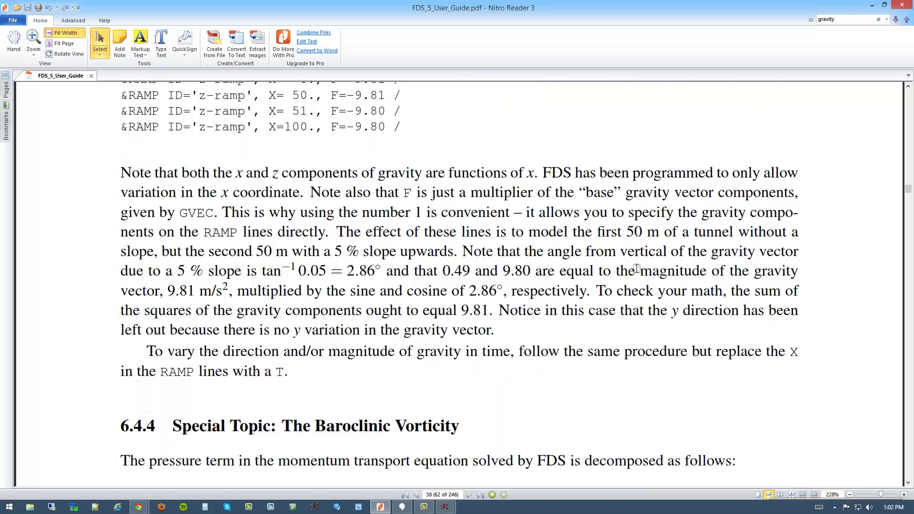
scroll(637, 268, "up", 1)
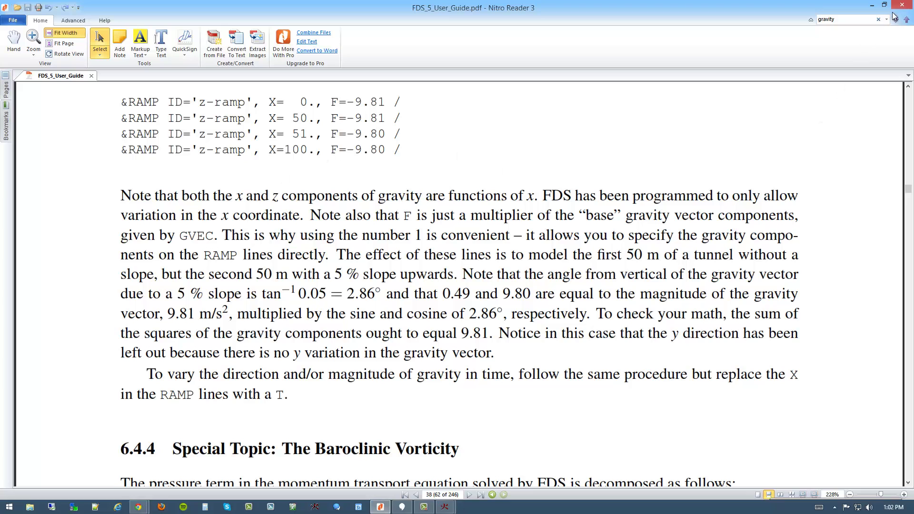
left_click(879, 6)
- In the Gravity_Ramp.xlsx workbook in Excel, inspect the first x value and the slope-angle formula in C5
left_click_drag(514, 312, 464, 318)
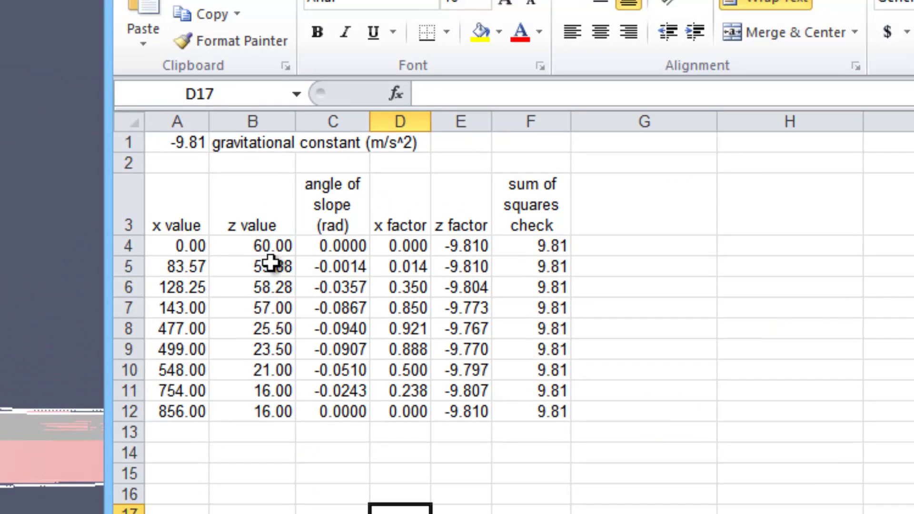
left_click(187, 252)
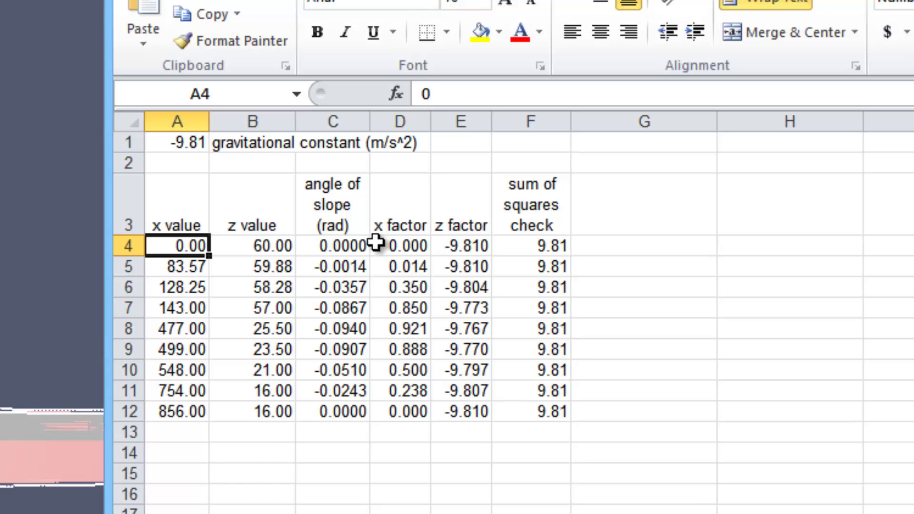
left_click(351, 249)
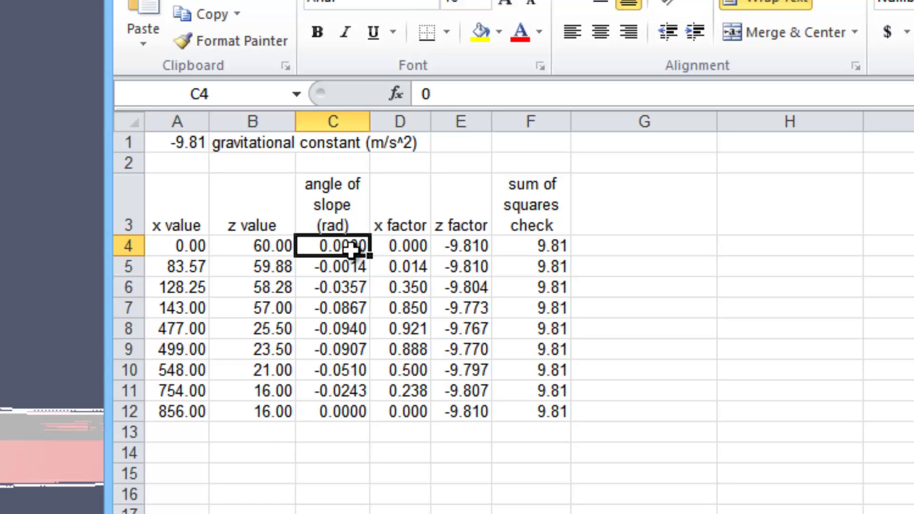
double_click(351, 248)
double_click(353, 267)
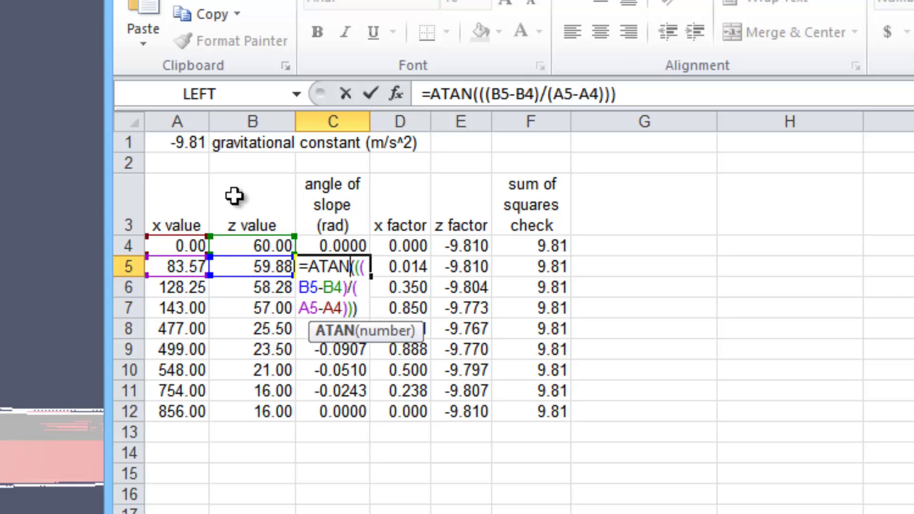
key("Escape")
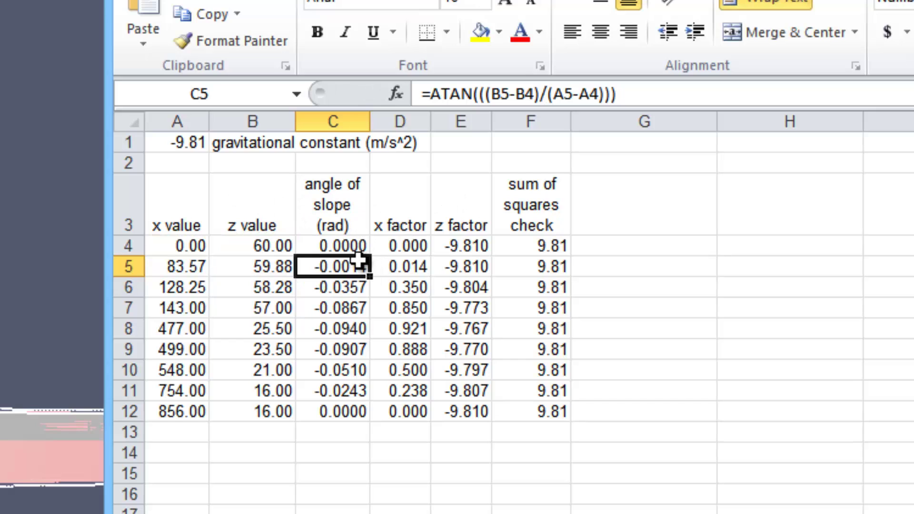
- Inspect the formulas in row 5 for the x factor, z factor and sum of squares check
left_click(405, 267)
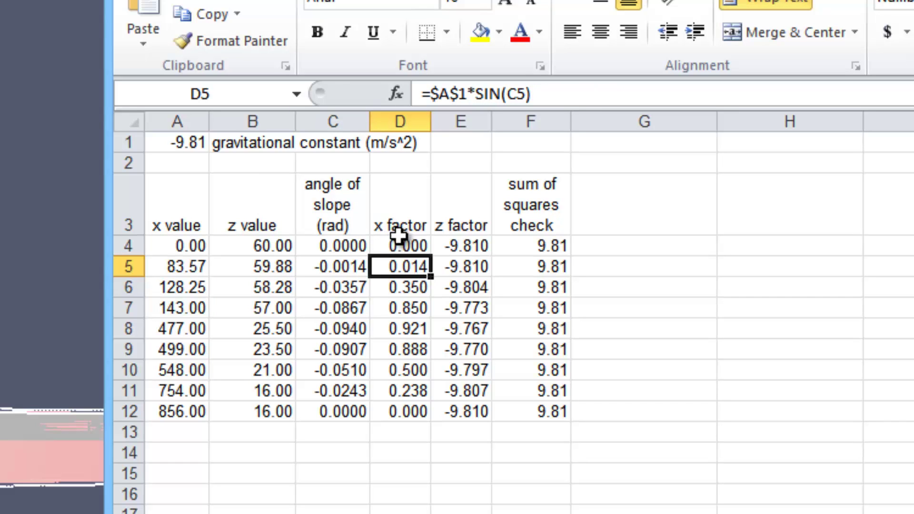
left_click(460, 267)
left_click(423, 267)
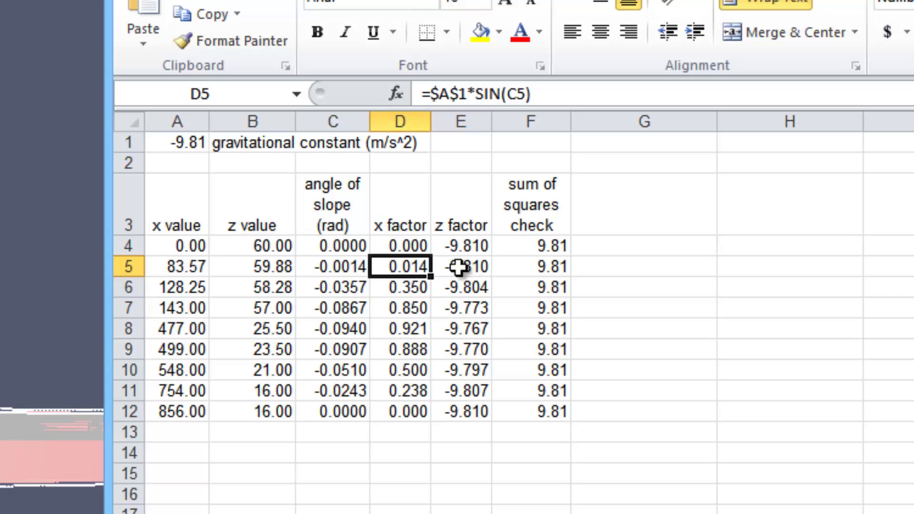
left_click(464, 266)
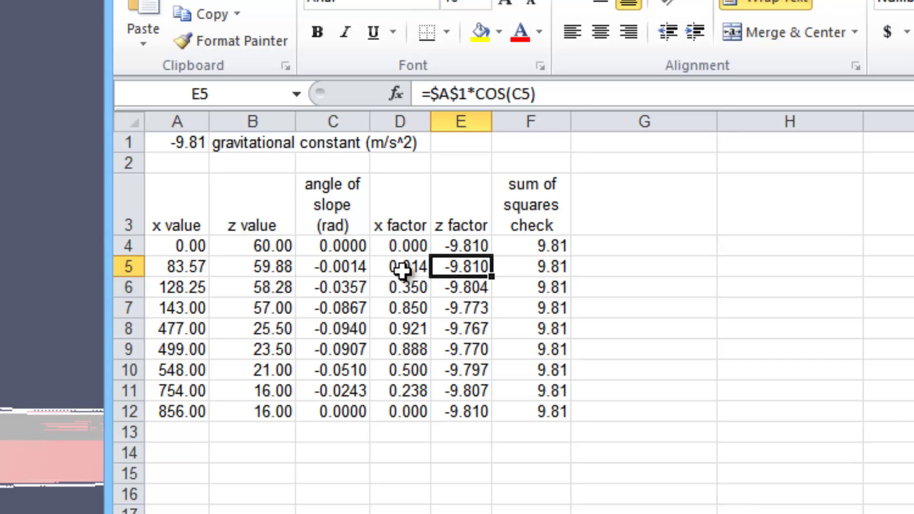
left_click(401, 268)
left_click(464, 267)
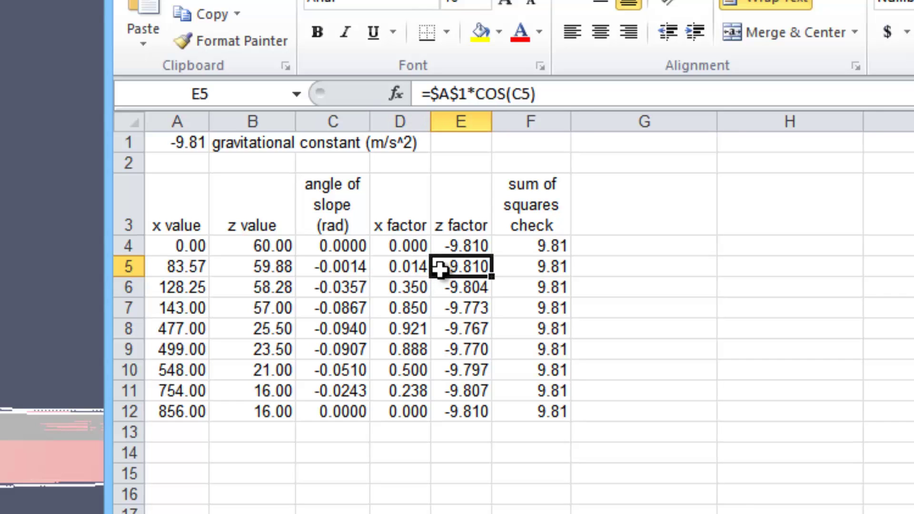
left_click(507, 268)
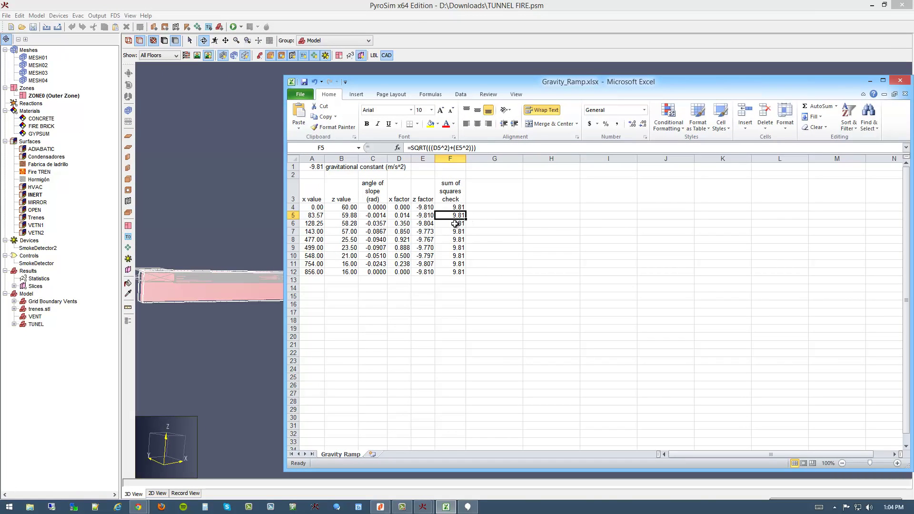
- Select the z factor values in E4:E12 and minimize the workbook
key("Left")
key("Up")
key("ctrl+shift+Down")
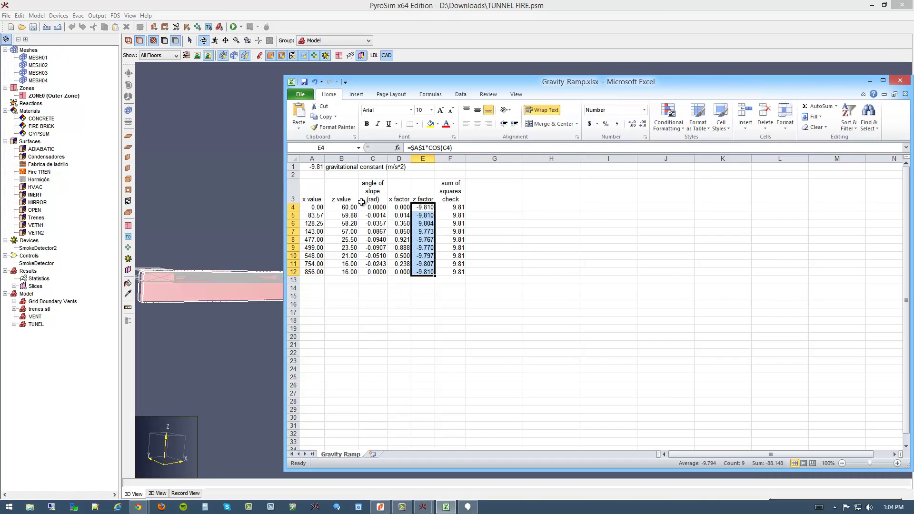
left_click(871, 80)
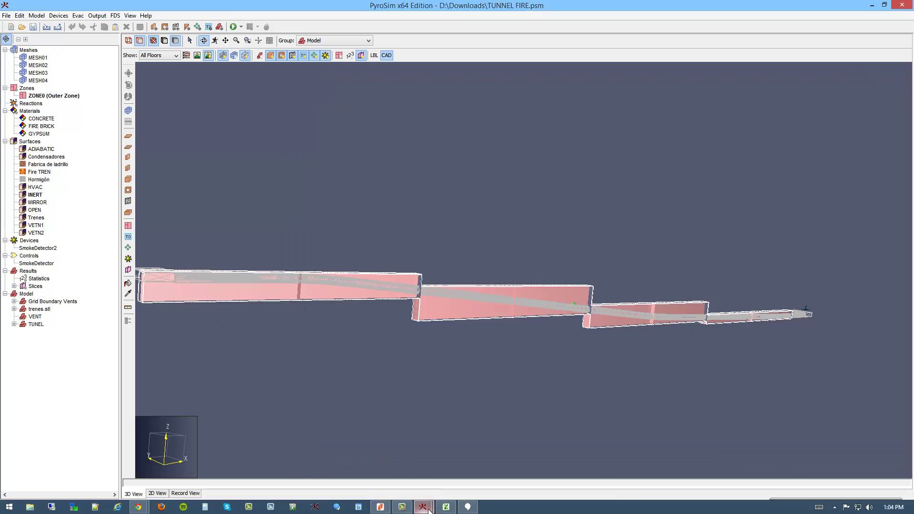
- Switch to the Gravity_Ramp.psm model in PyroSim, select its mesh, and maximize the window to view the mesh at an angle
mouse_move(424, 509)
left_click(467, 441)
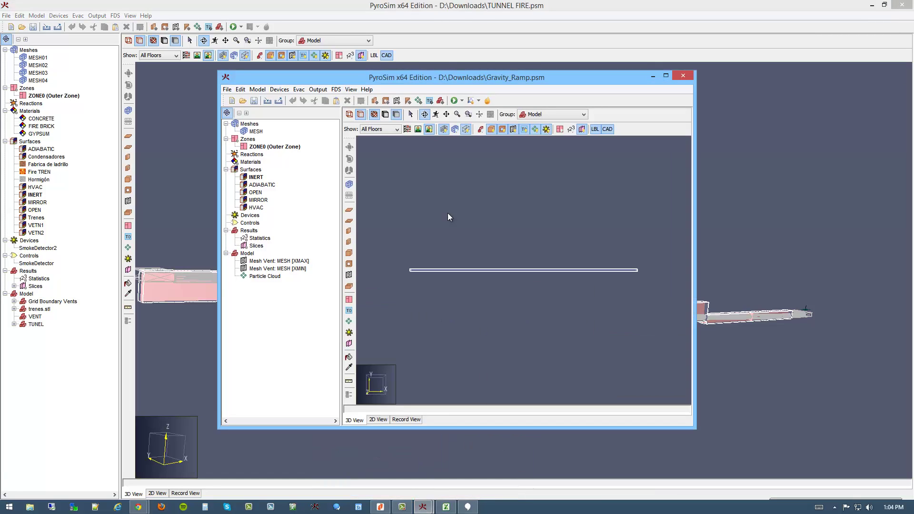
left_click(256, 131)
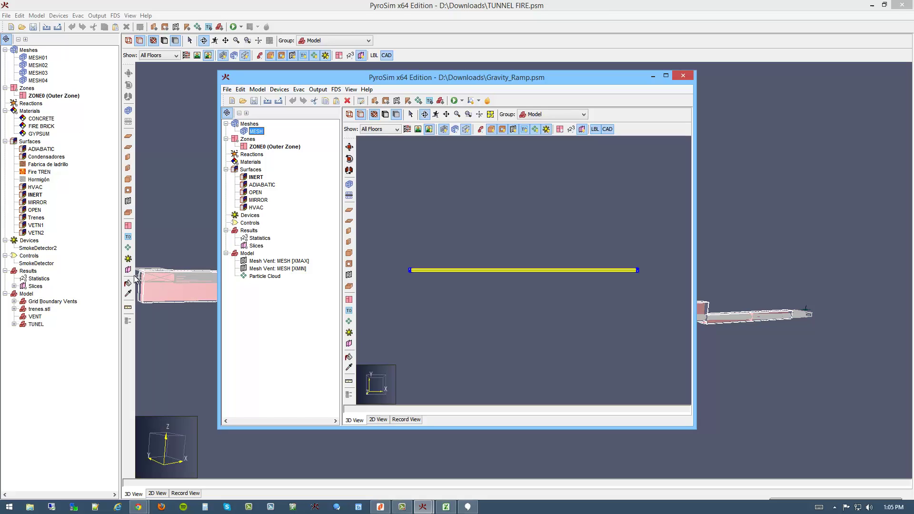
left_click(666, 75)
left_click_drag(414, 286, 638, 290)
left_click_drag(447, 303, 514, 271)
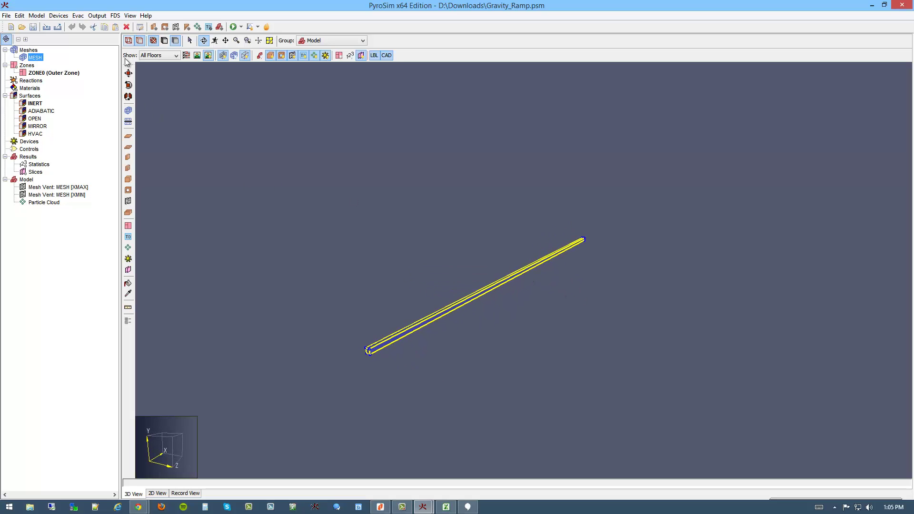
- Open the environment settings in the simulation parameters and check how gravity can be specified in the x direction
left_click(116, 15)
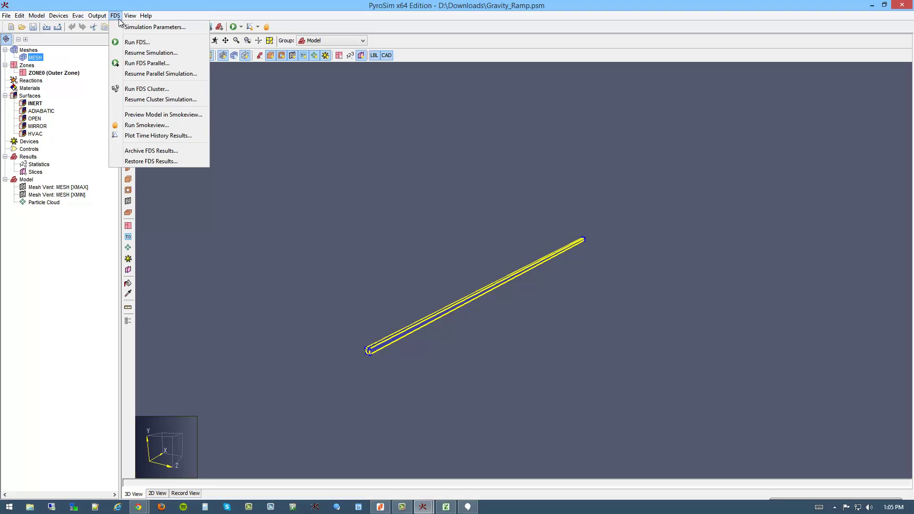
left_click(143, 27)
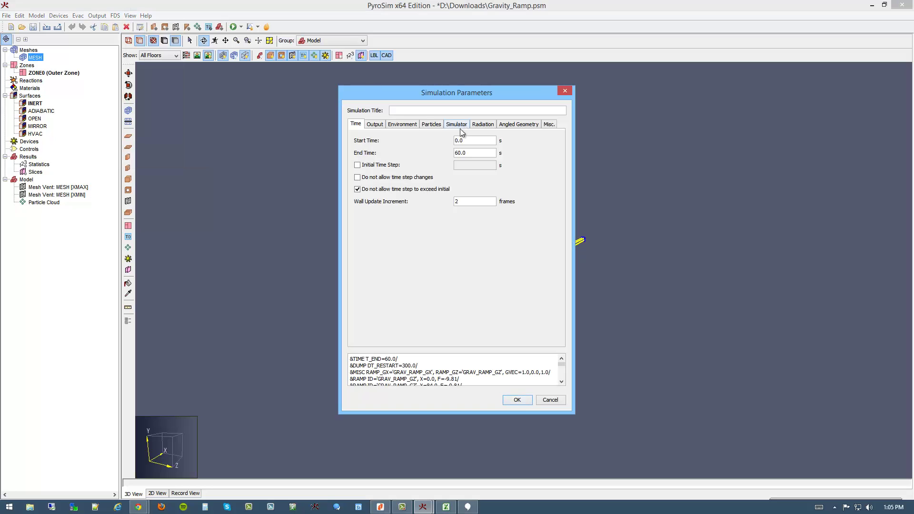
left_click(408, 125)
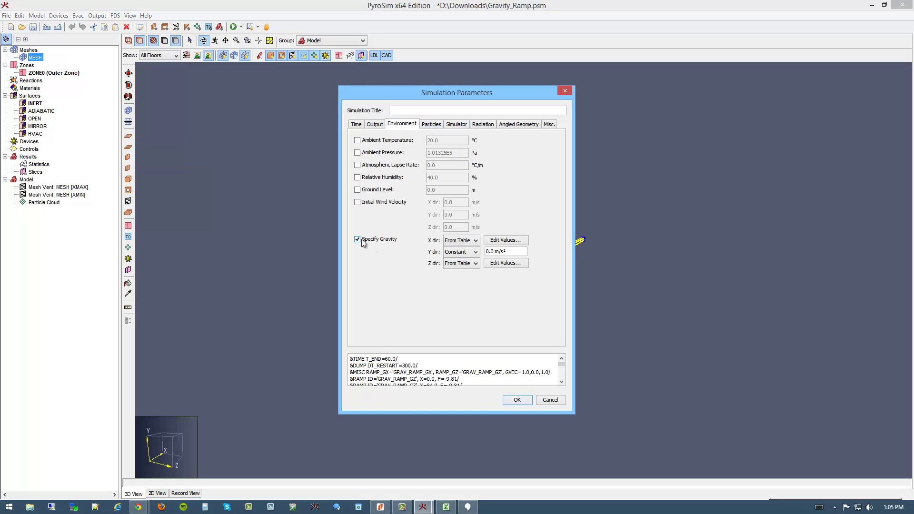
left_click(461, 243)
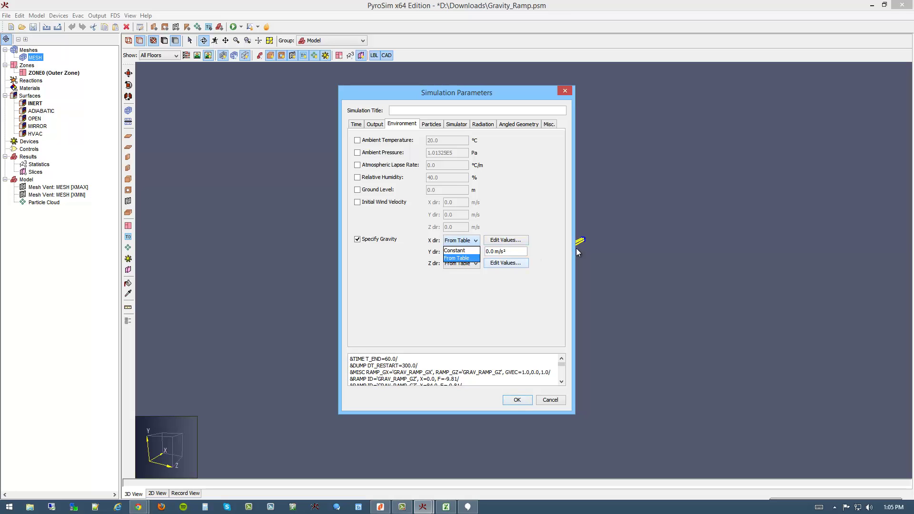
left_click(557, 250)
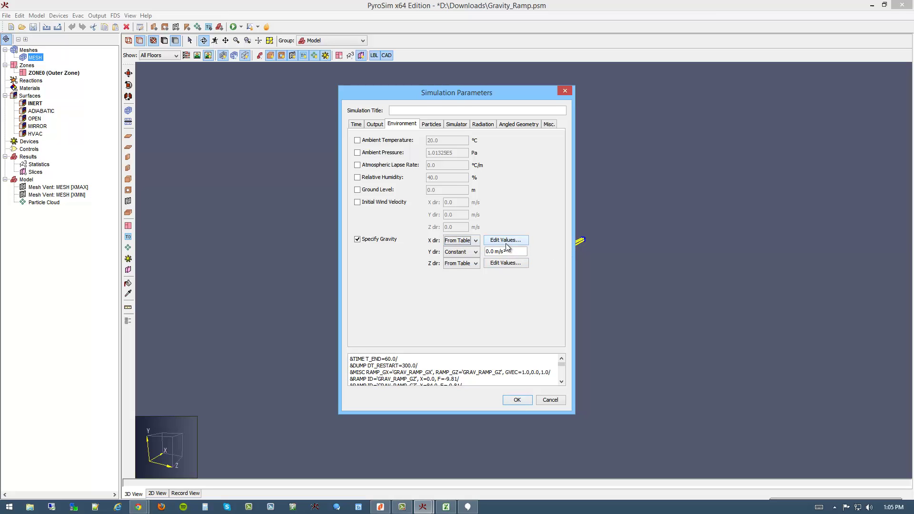
- Inspect the x-direction gravity ramp table with X Position as its function input, and close it without changes
left_click(505, 240)
left_click(400, 211)
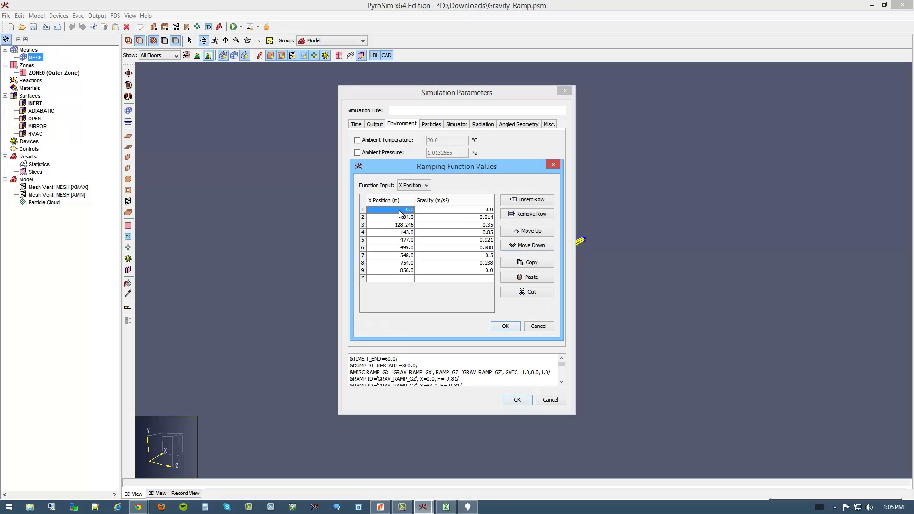
left_click(421, 186)
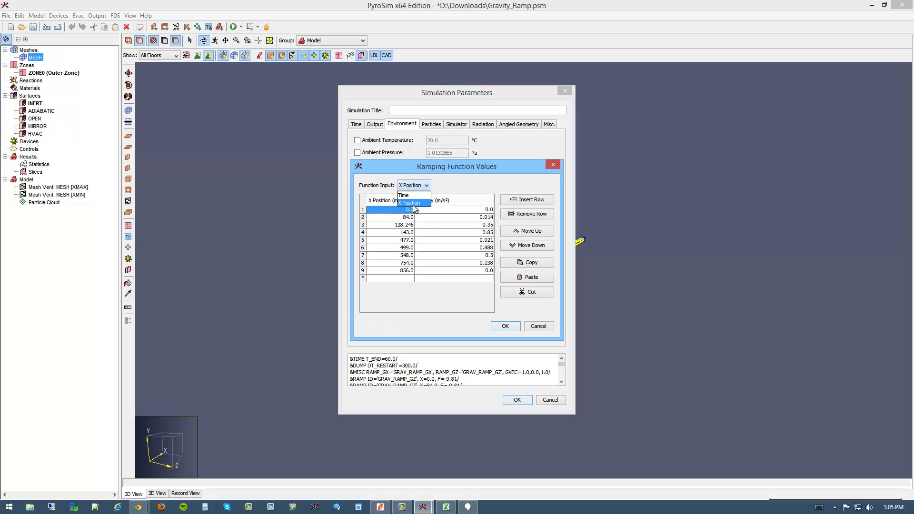
left_click(412, 203)
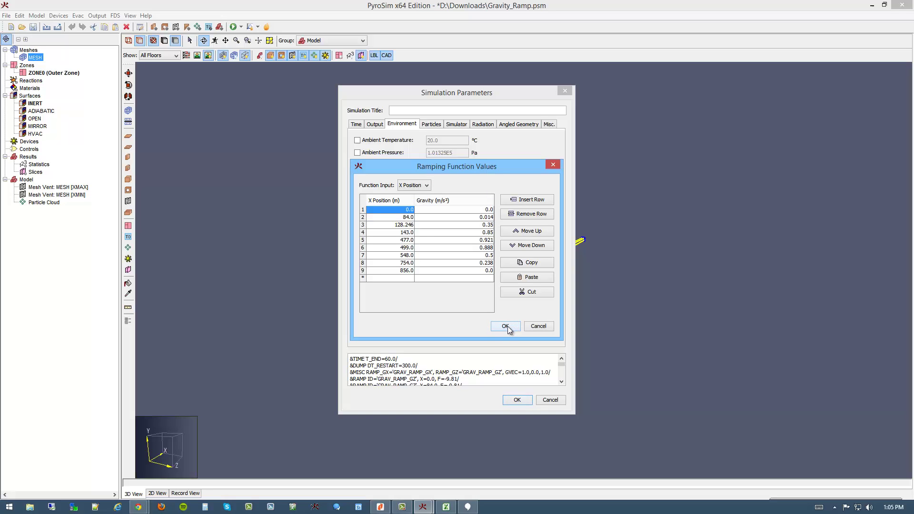
left_click(540, 325)
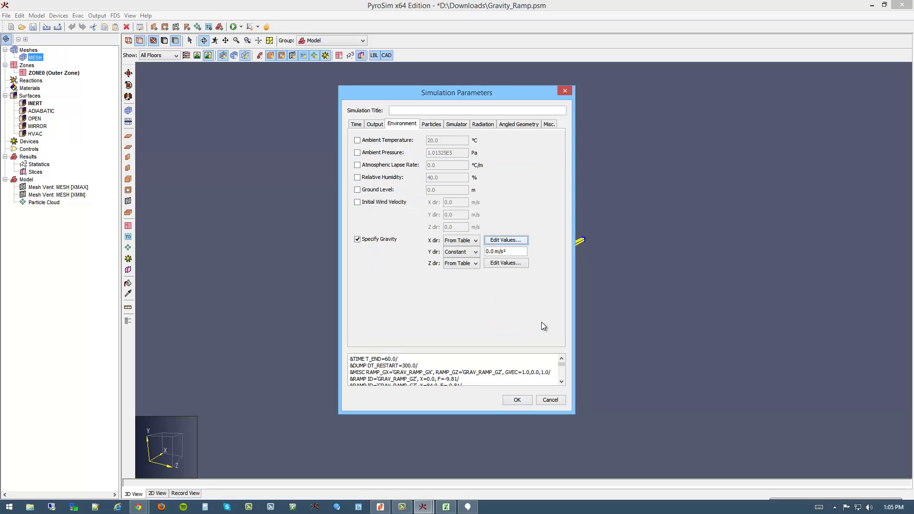
- Choose From Table for the z-direction gravity, review its ramp values and accept the table
left_click(471, 265)
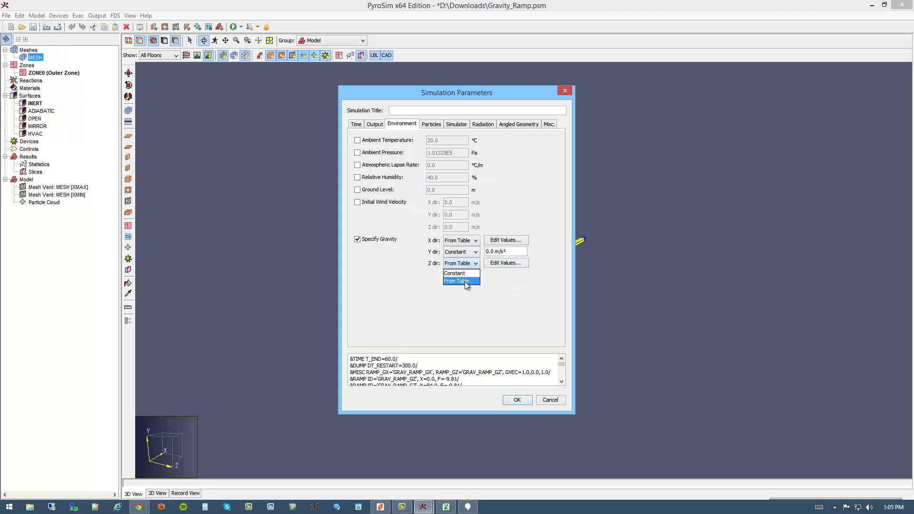
left_click(468, 281)
left_click(525, 263)
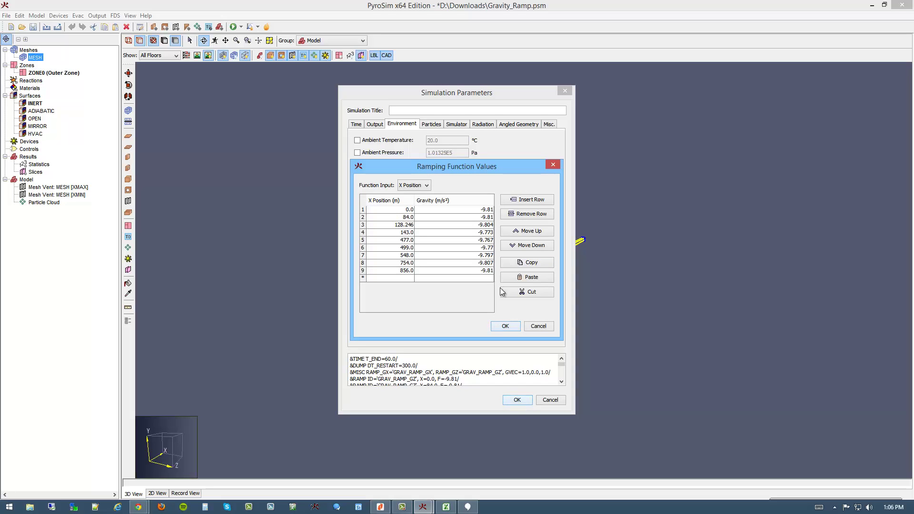
left_click(506, 326)
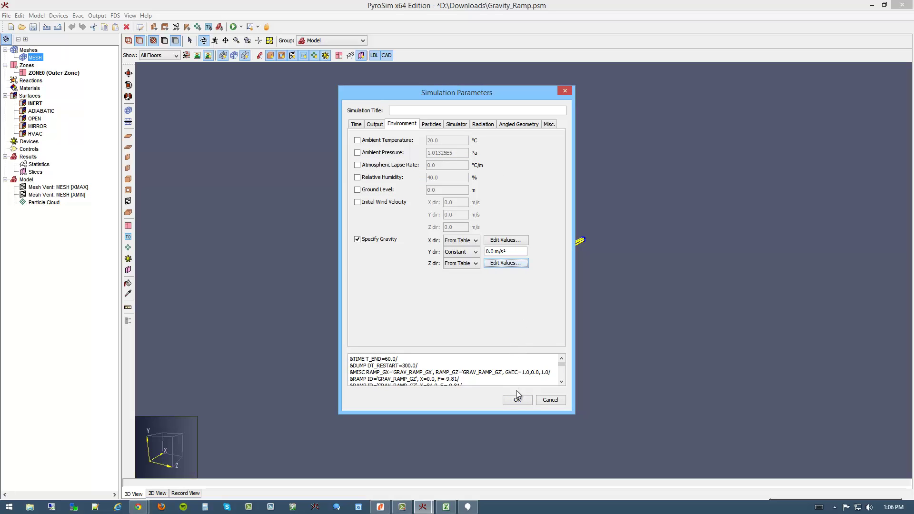
- Review the FDS records generated for the gravity ramps and accept the simulation parameters
left_click(562, 381)
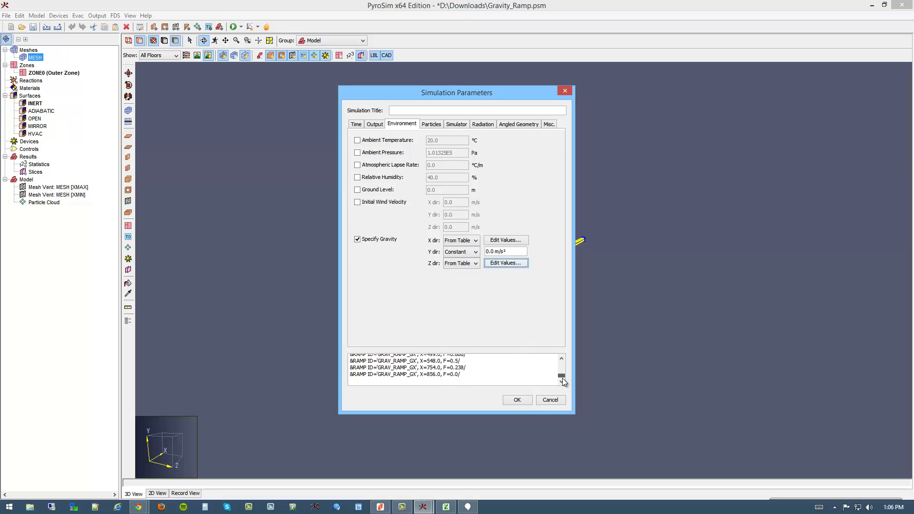
left_click_drag(562, 378, 562, 359)
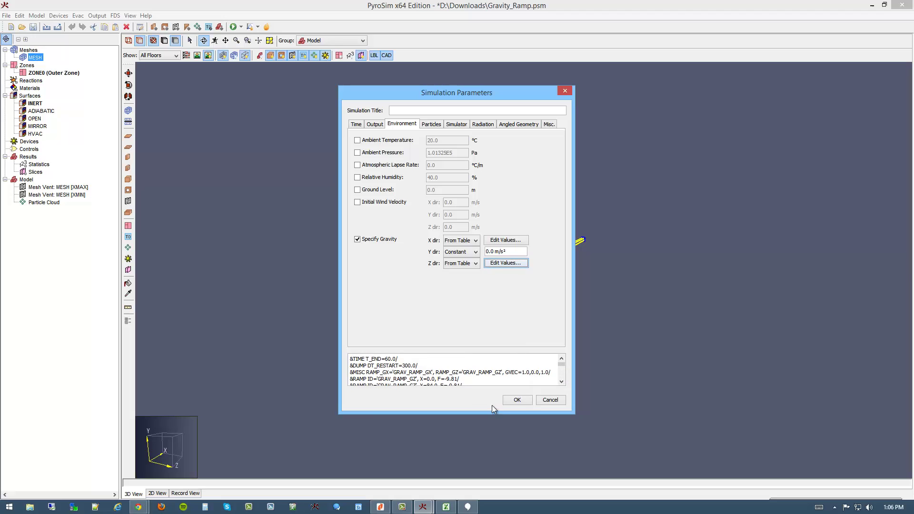
left_click(513, 401)
- Select the particle cloud and run the FDS simulation to show the Gravity_Ramp results in Smokeview
left_click(342, 313)
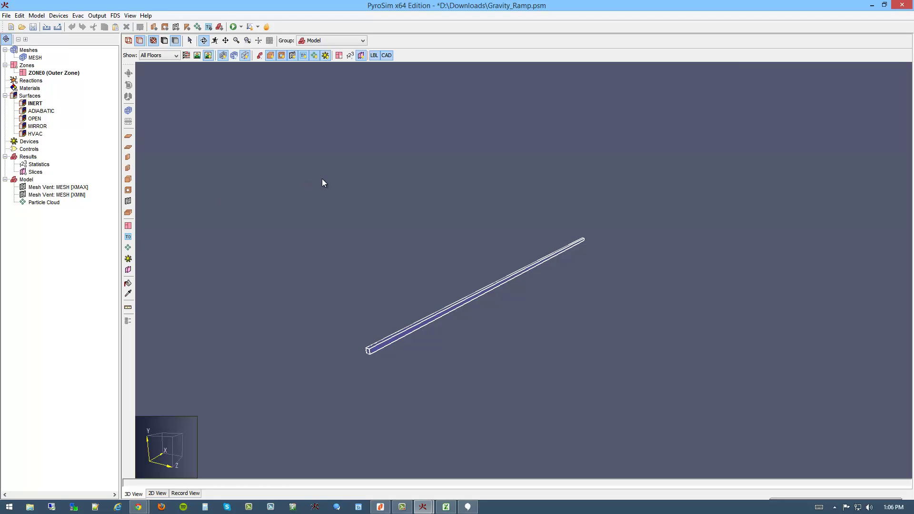
left_click(37, 204)
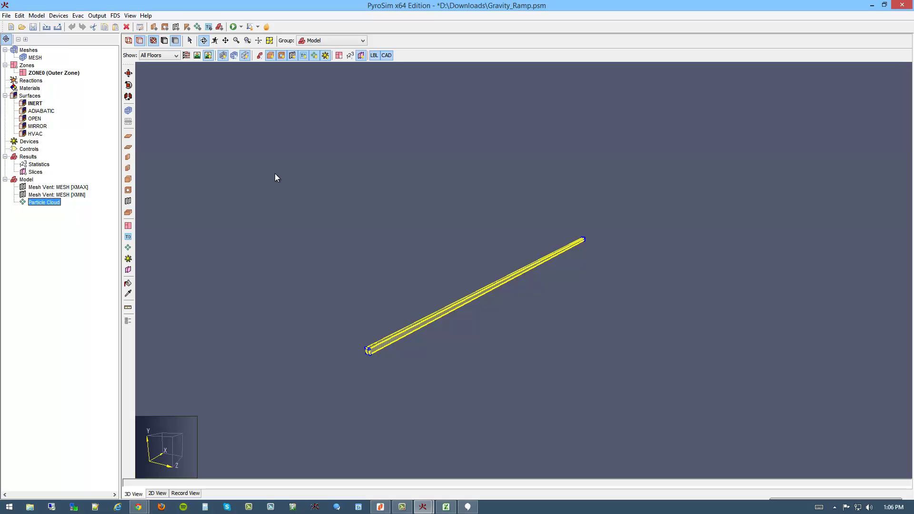
left_click(234, 27)
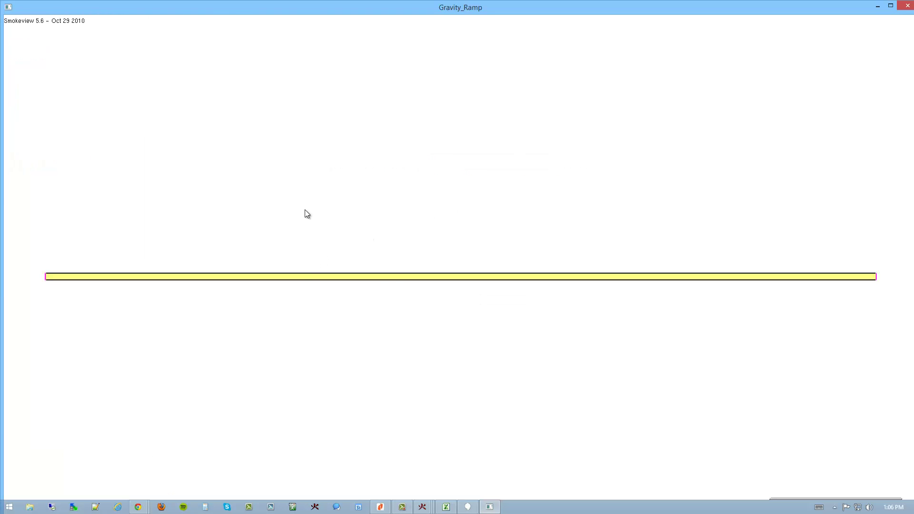
- Check the Size Preserving setting in the window properties of Smokeview's Motion/View/Render dialog and close the dialog
right_click(305, 210)
mouse_move(356, 227)
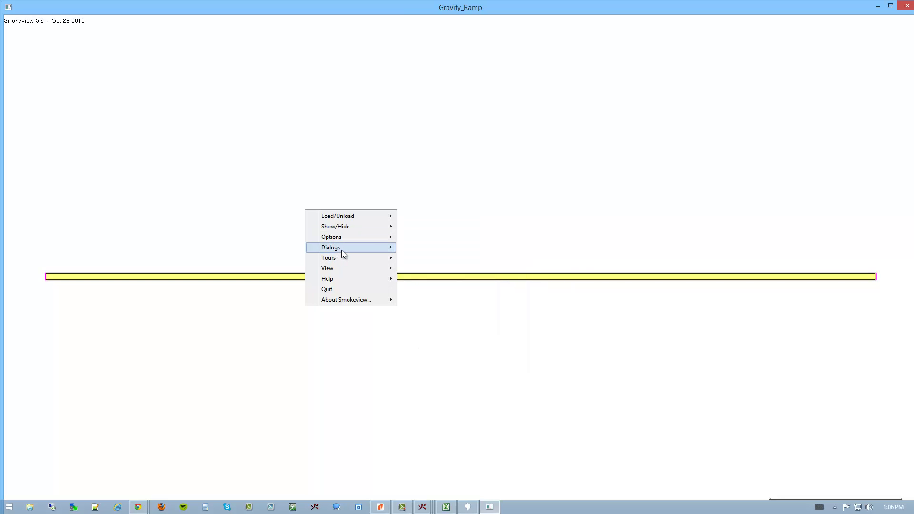
left_click(439, 312)
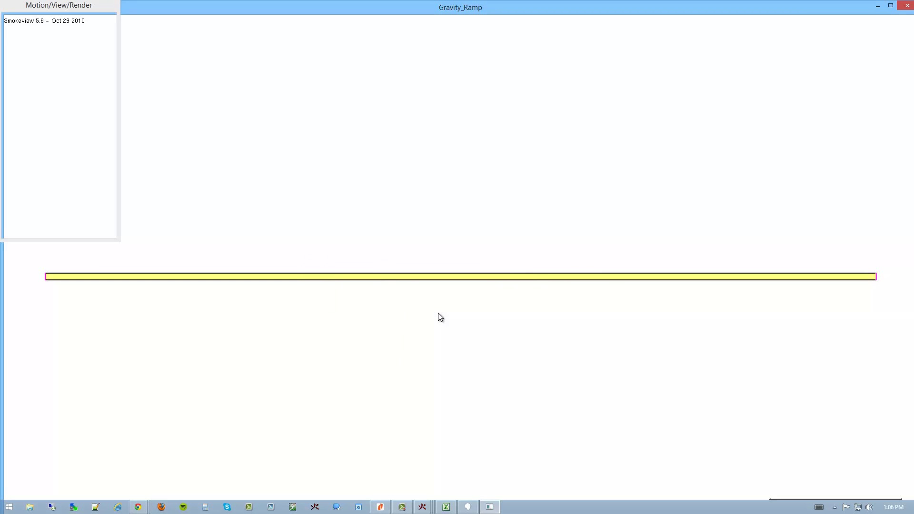
left_click(76, 172)
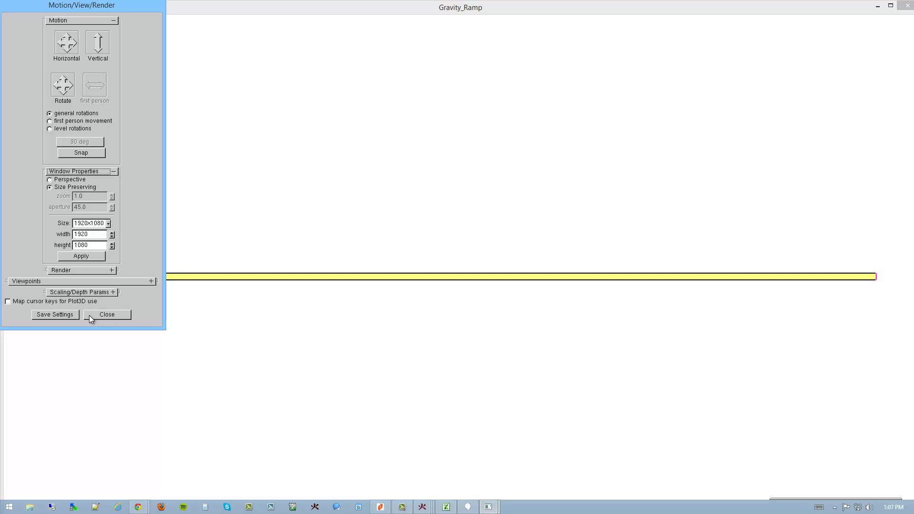
left_click(104, 316)
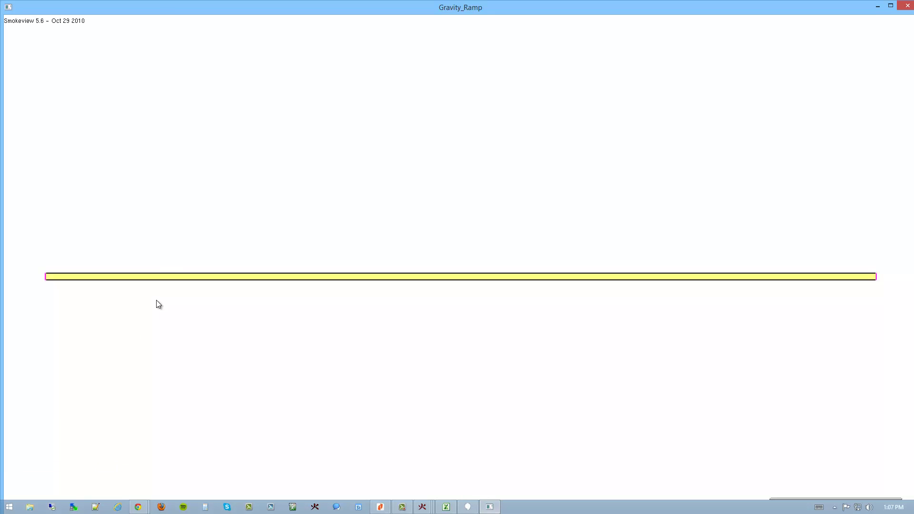
- Load the particles file into the Smokeview scene and maximize the window
right_click(242, 281)
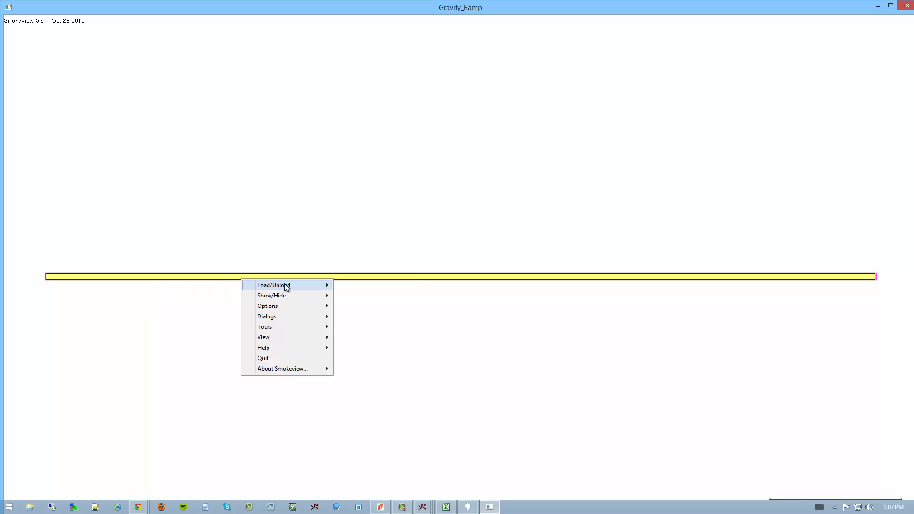
mouse_move(286, 285)
mouse_move(391, 296)
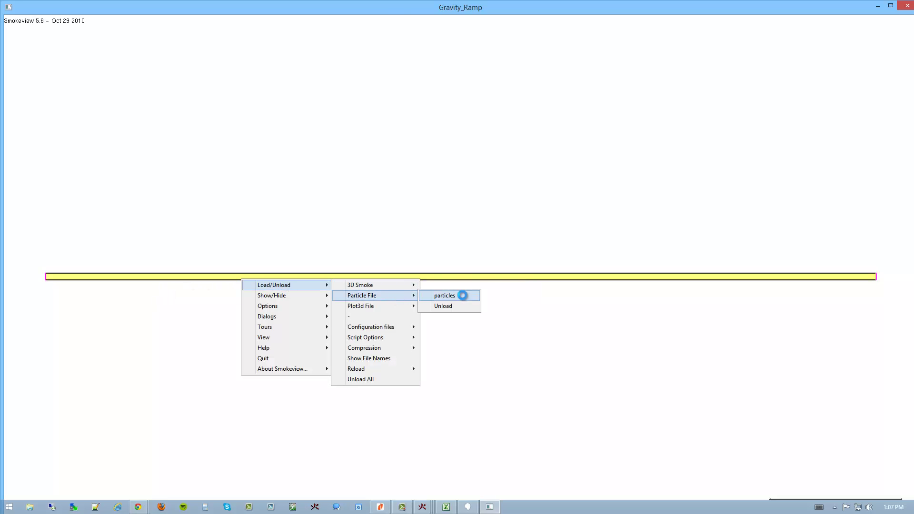
left_click(463, 296)
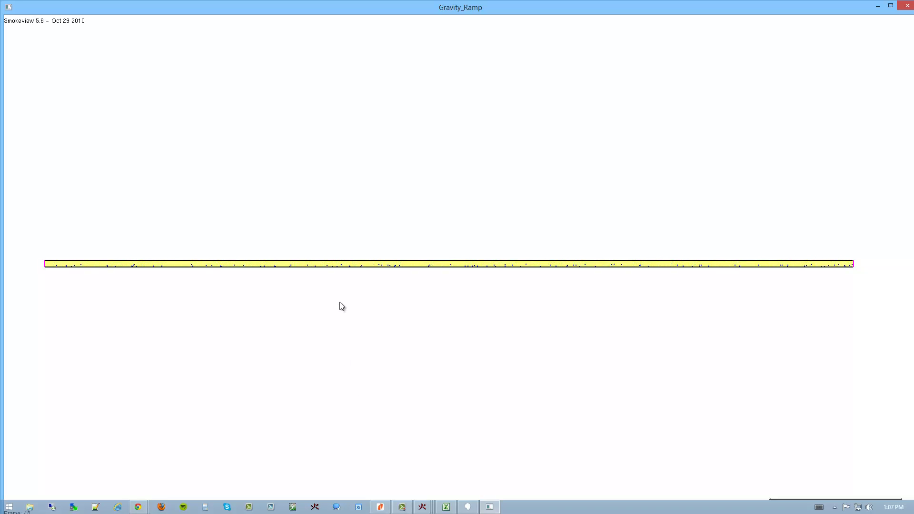
right_click(357, 269)
mouse_move(406, 272)
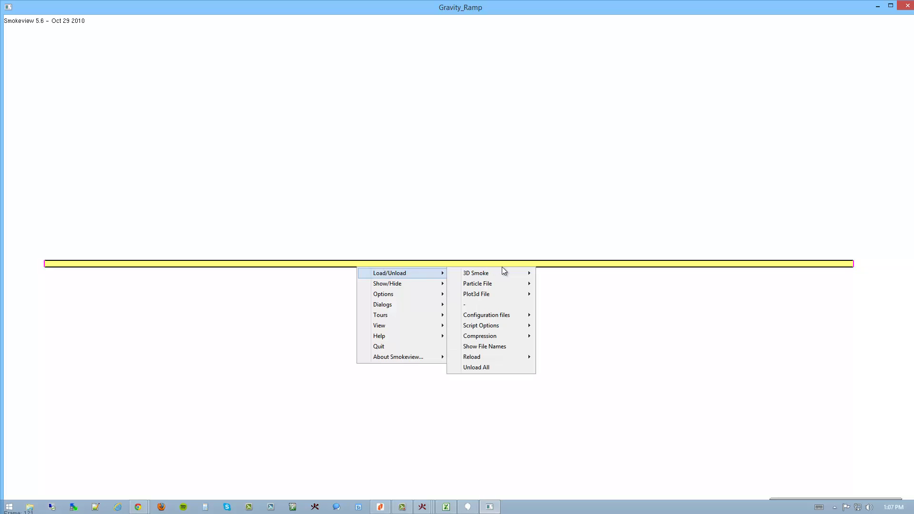
left_click(891, 5)
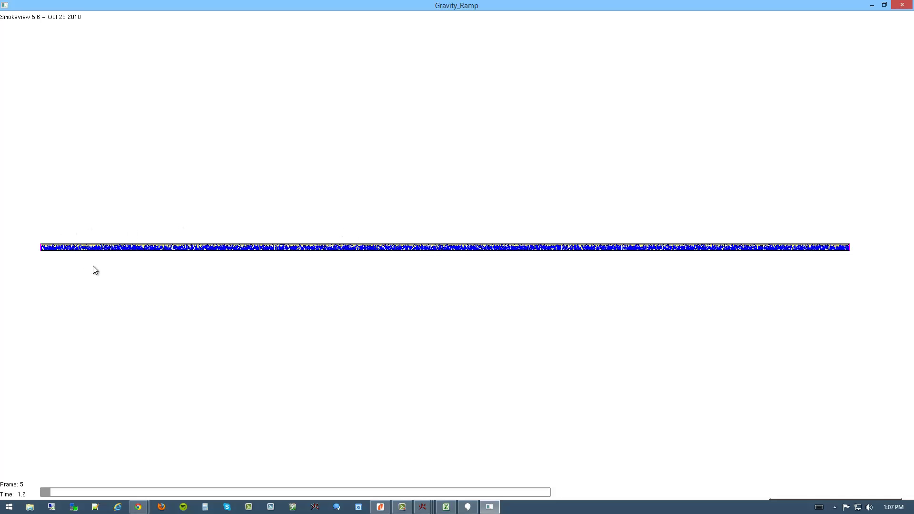
- Examine the particle paths in close-up at the x-max end of the tunnel
left_click_drag(104, 278, 154, 129)
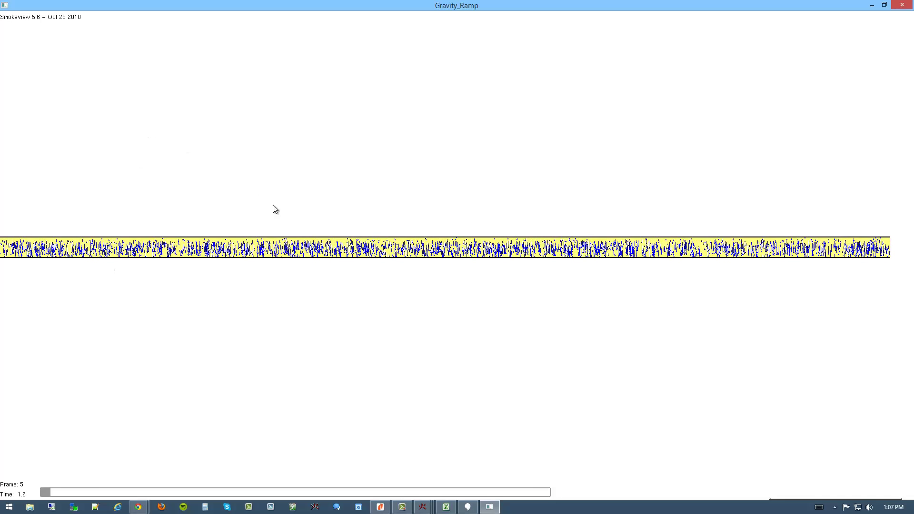
left_click_drag(307, 257, 575, 244)
left_click_drag(334, 264, 302, 198)
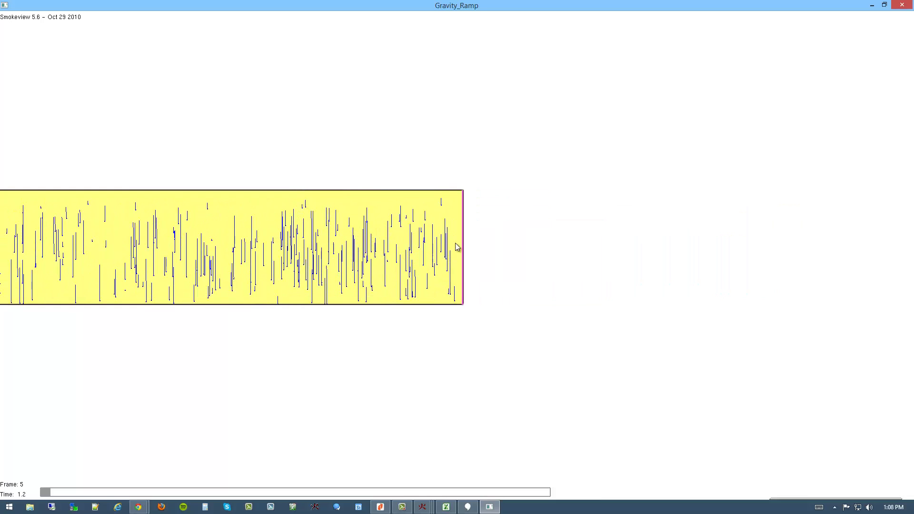
mouse_move(282, 253)
left_mouse_down()
mouse_move(295, 248)
mouse_move(283, 258)
left_mouse_up()
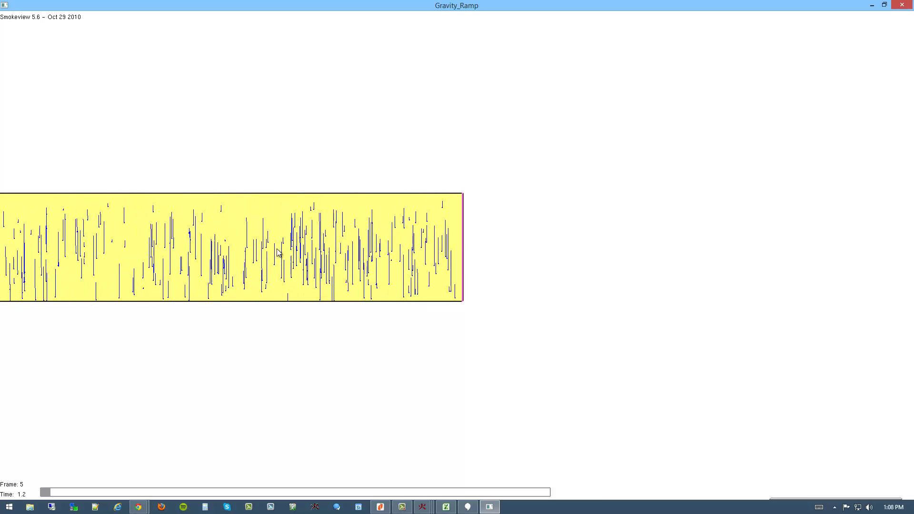
- Check the slope data in the Excel workbook and examine the particle paths along the sloped part of the tunnel in Smokeview
left_click(447, 505)
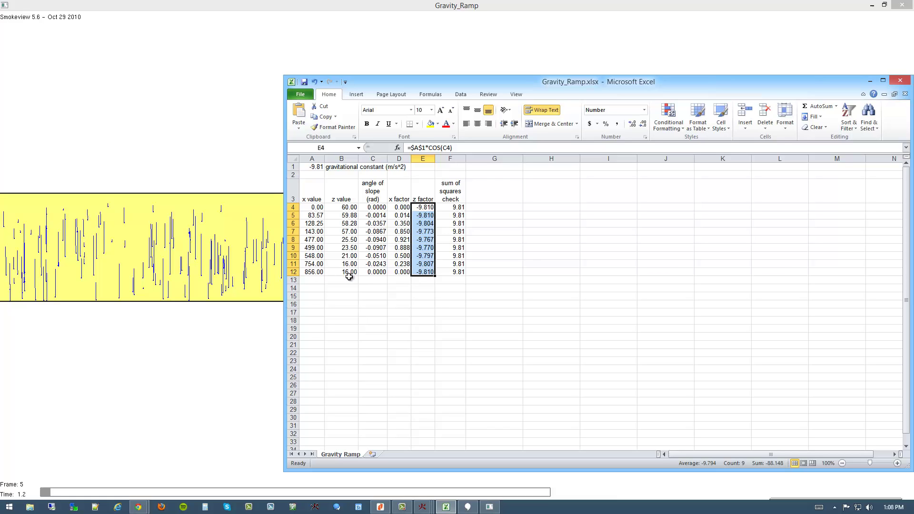
left_click(209, 353)
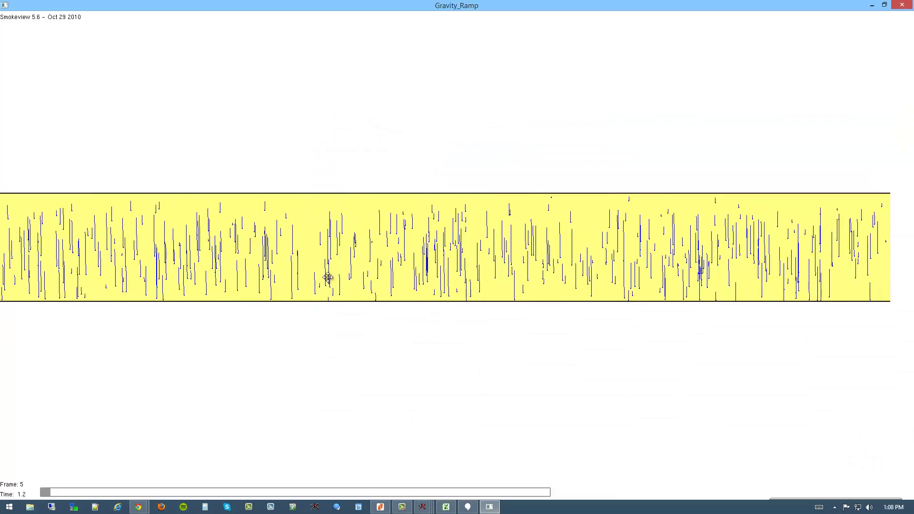
left_click_drag(327, 278, 168, 273)
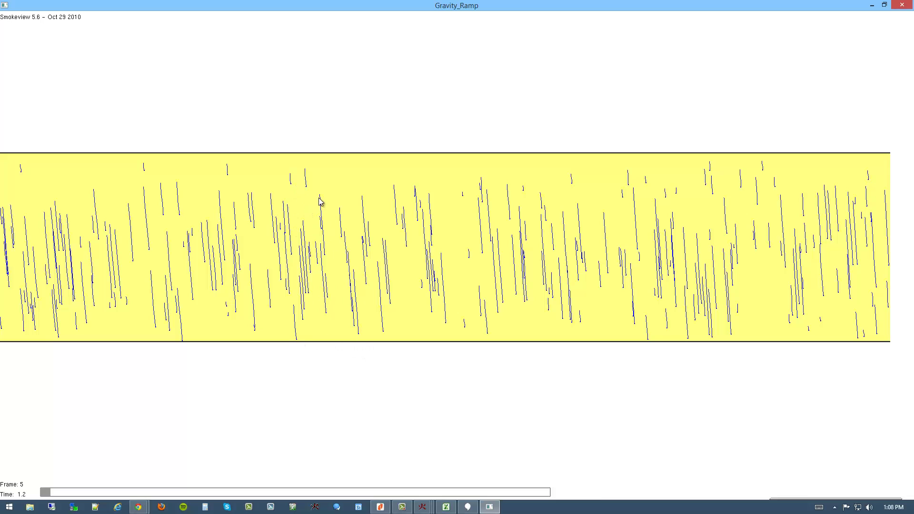
- Close Smokeview and the Excel workbook, and view the tunnel's particle cloud in PyroSim from another angle
left_click(903, 5)
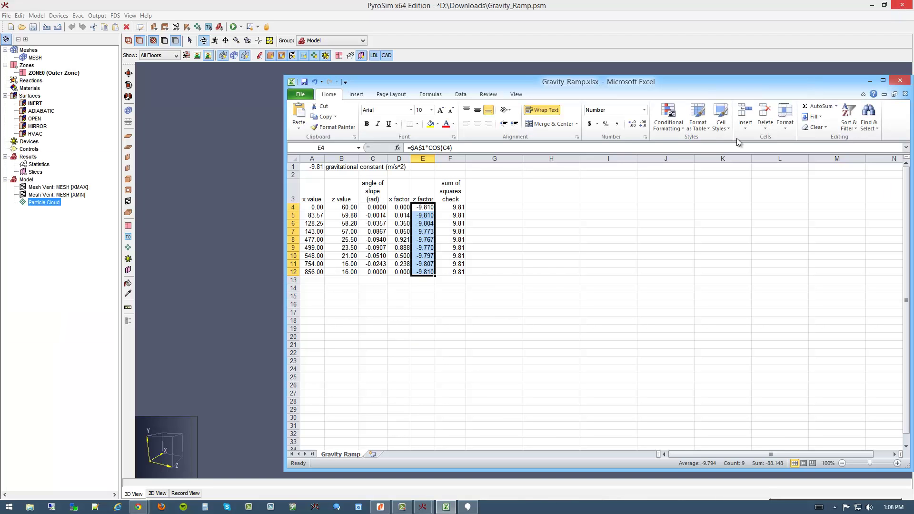
left_click(904, 82)
left_click(456, 266)
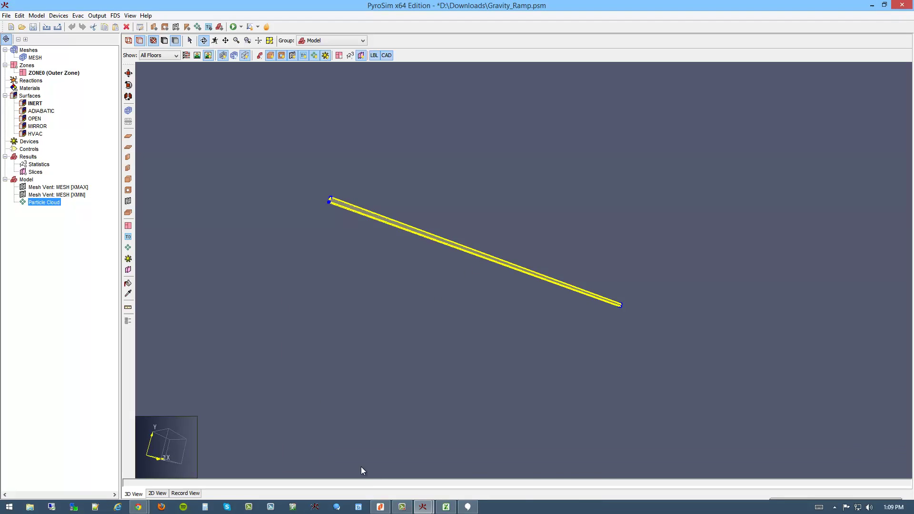
- Switch to the TUNNEL FIRE.psm model and examine in the 2D side view how its meshes follow the sloped tunnel
mouse_move(423, 507)
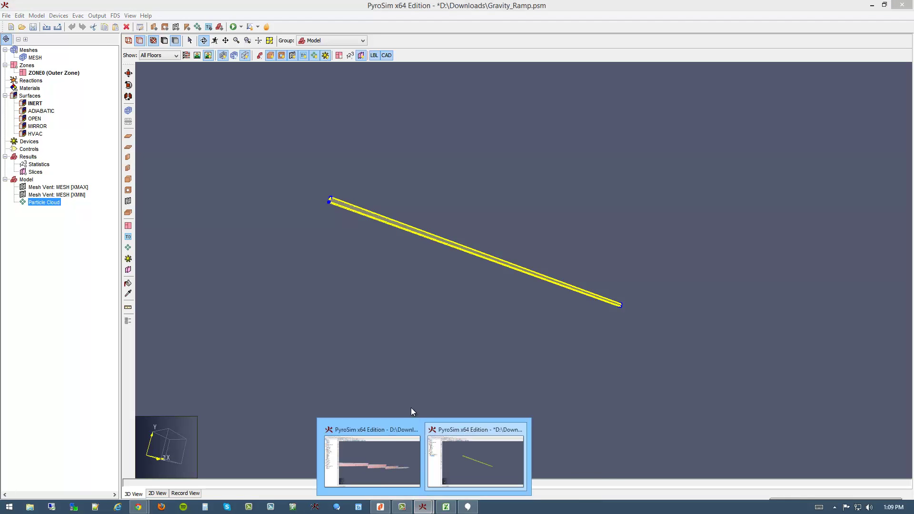
left_click(368, 462)
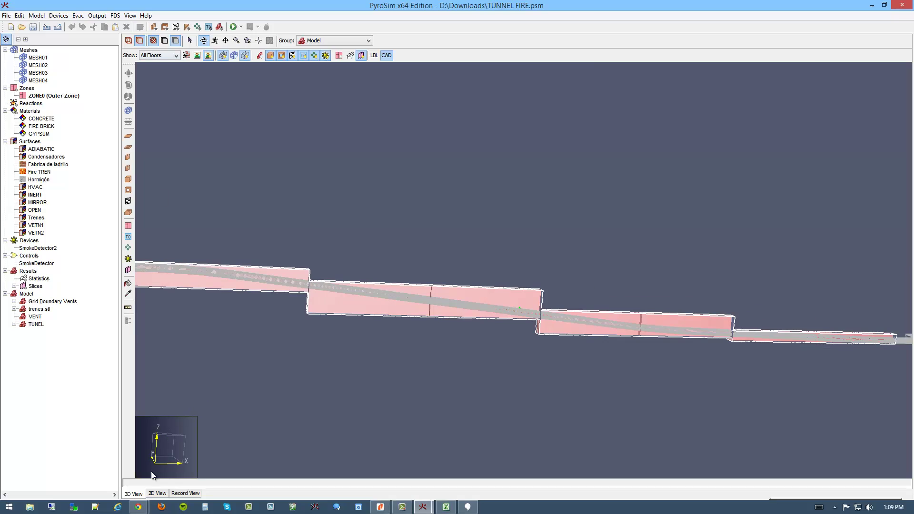
left_click(158, 493)
scroll(407, 268, "up", 10)
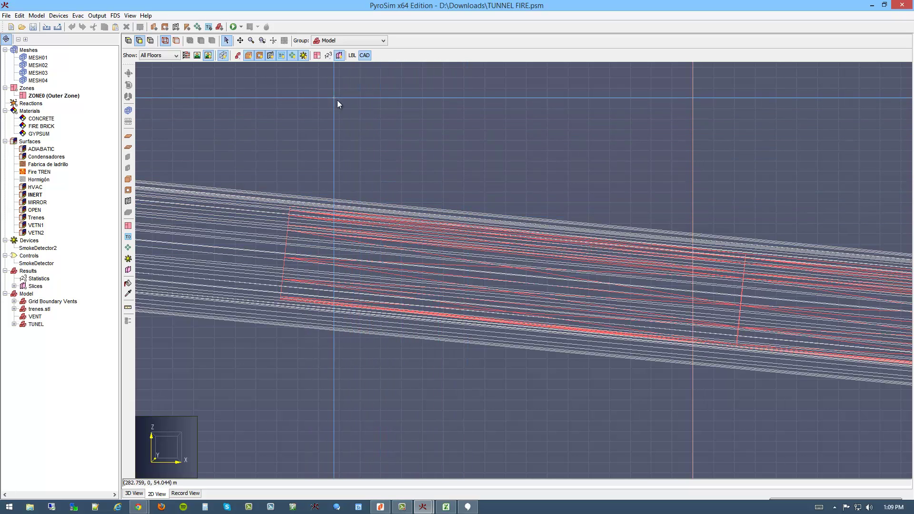
scroll(477, 241, "down", 8)
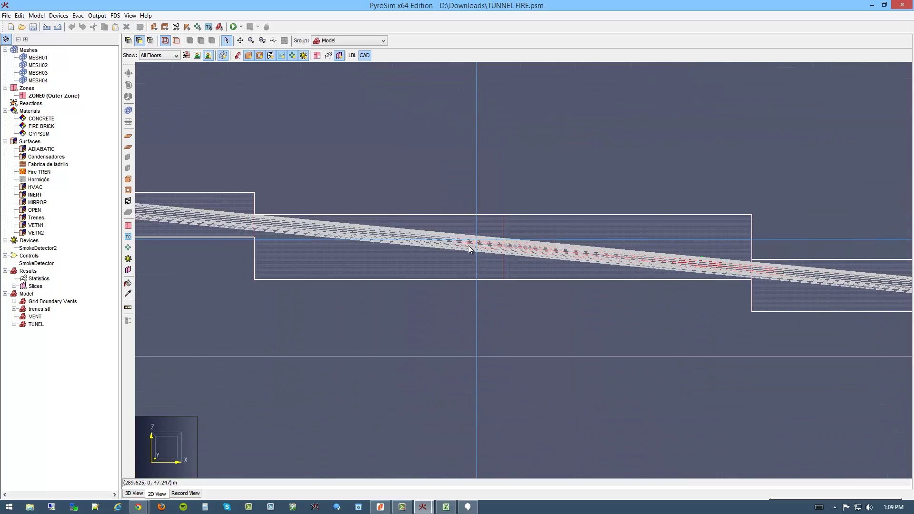
left_click(434, 239)
left_click(424, 173)
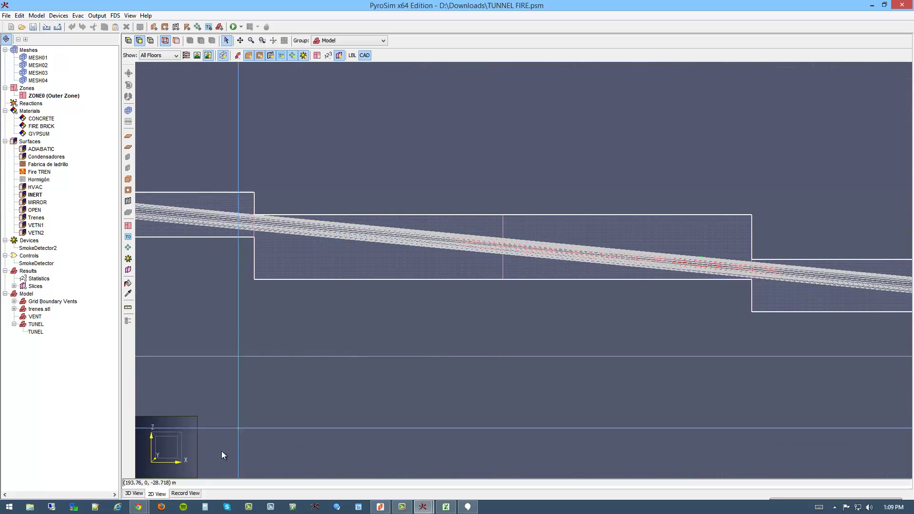
- Inspect the stepped meshes and the tunnel's end opening in the 3D view, from an angled viewpoint and in close-up
left_click(134, 494)
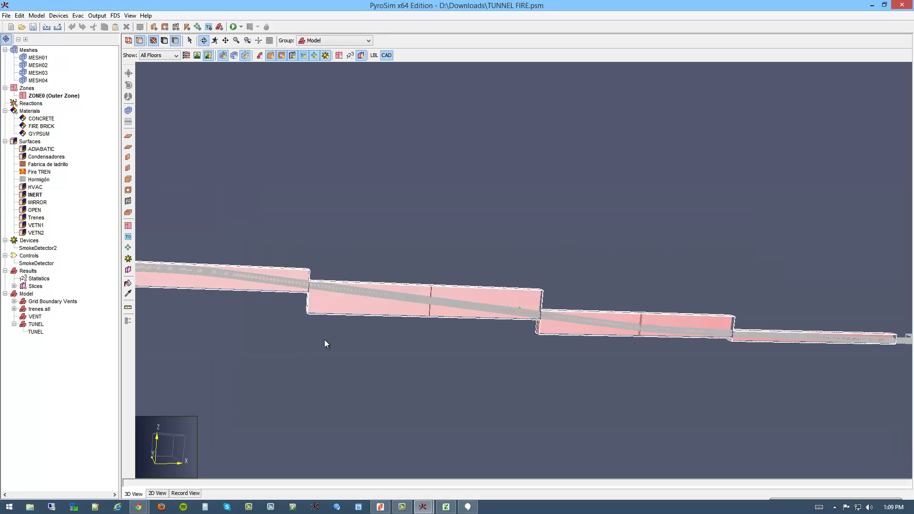
left_click_drag(323, 341, 478, 343)
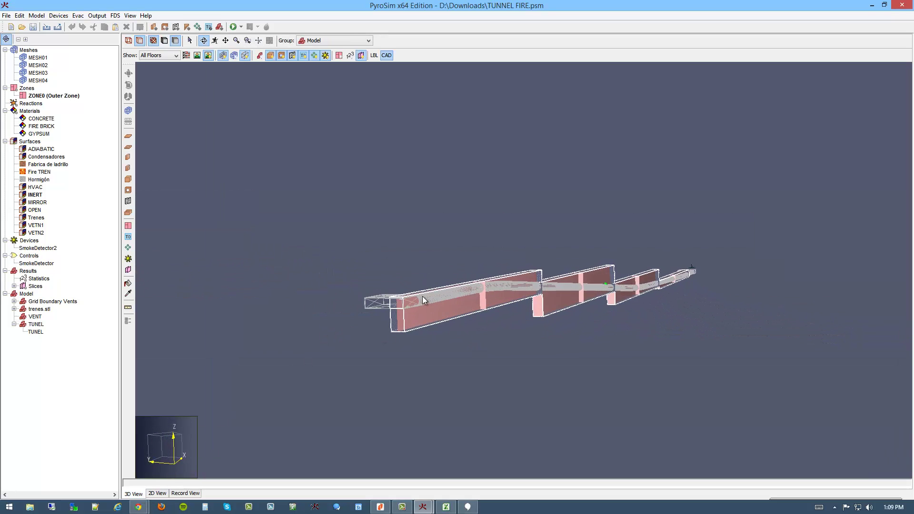
scroll(422, 296, "up", 5)
scroll(382, 331, "up", 3)
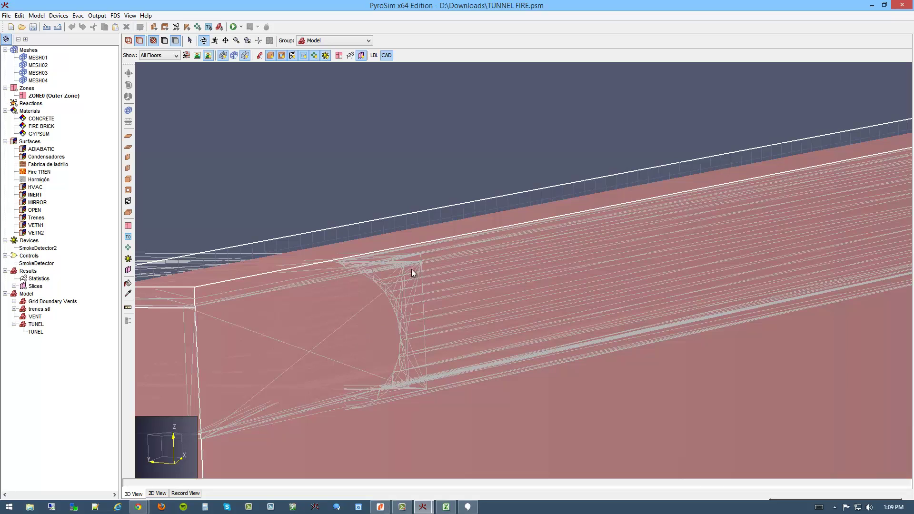
scroll(674, 193, "down", 10)
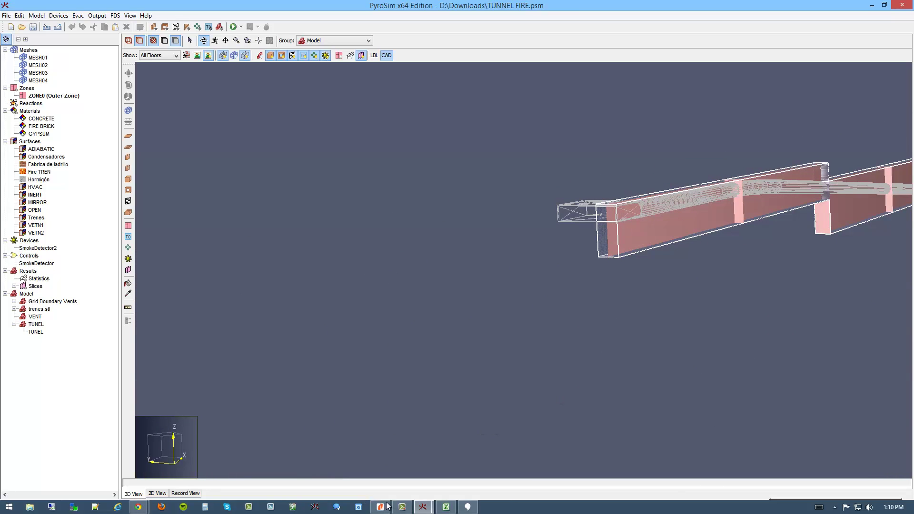
- Return to the Gravity_Ramp.psm model, examine the end of its straight tunnel, and review the mesh boundary and cell settings
mouse_move(422, 507)
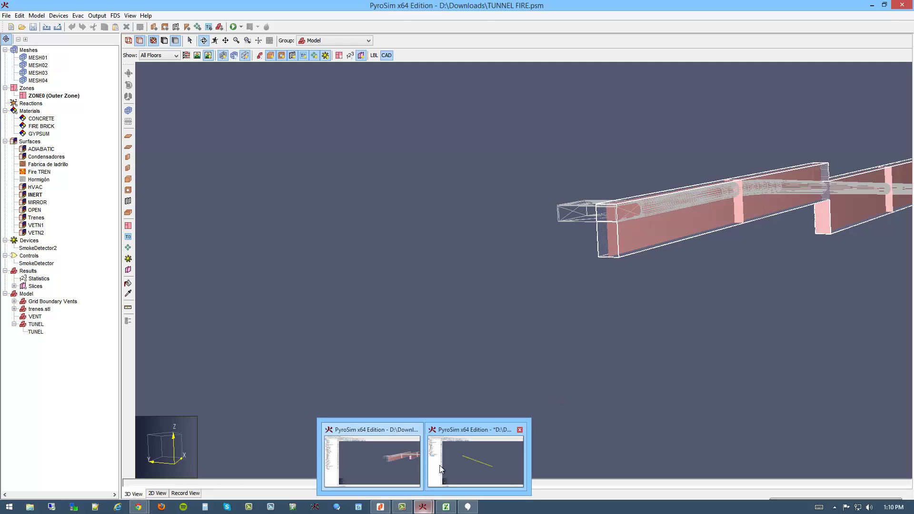
left_click(472, 461)
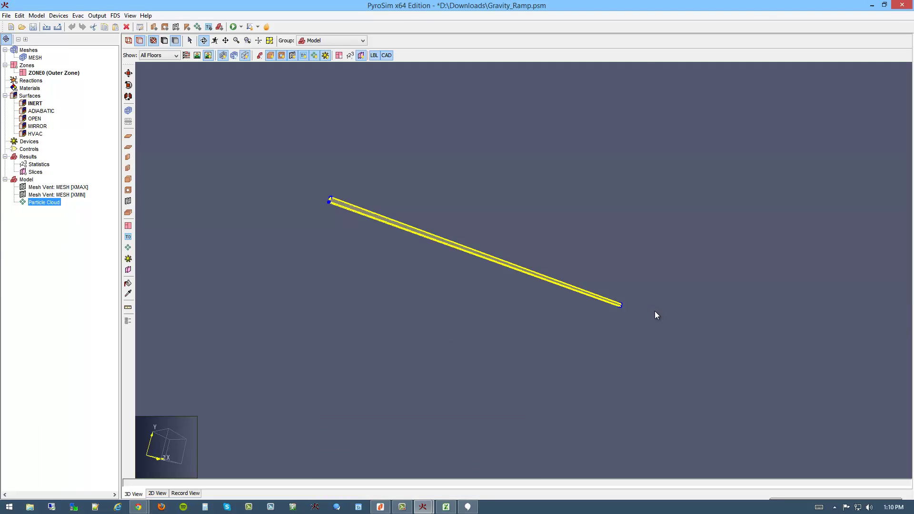
left_click_drag(388, 243, 453, 316)
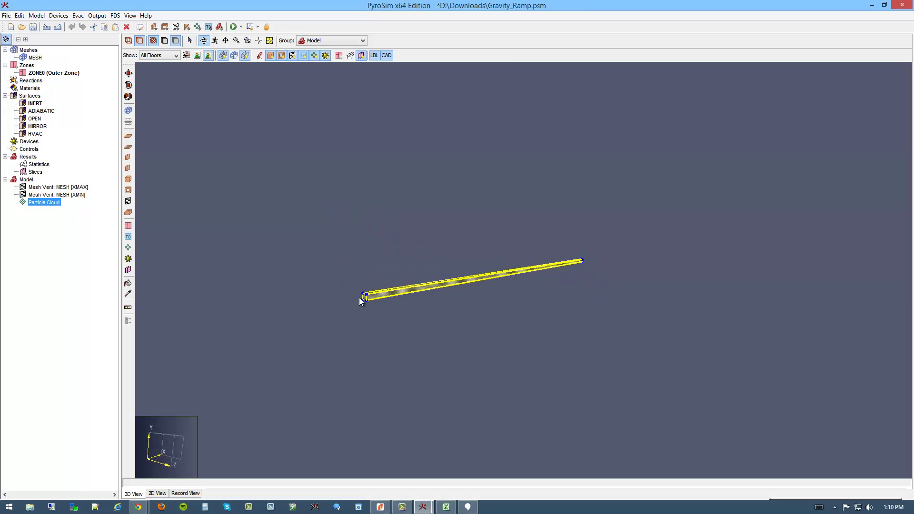
scroll(362, 300, "up", 5)
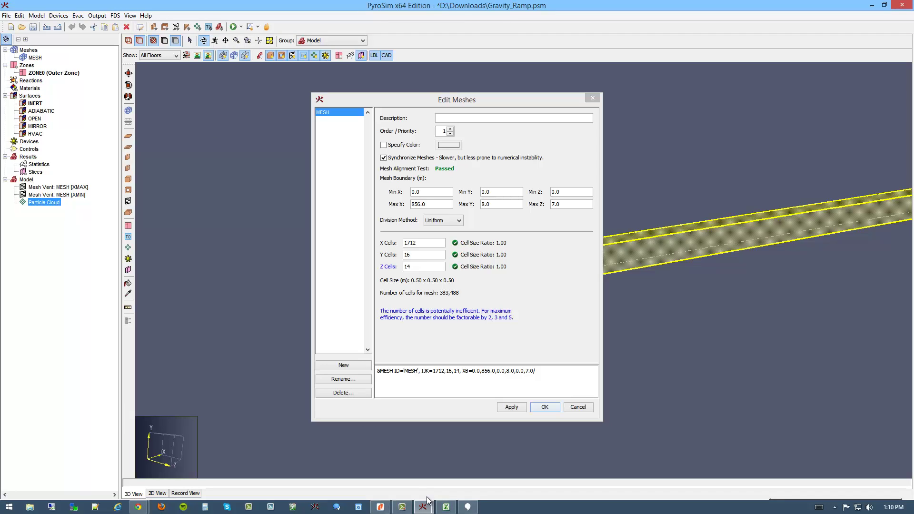
key("Return")
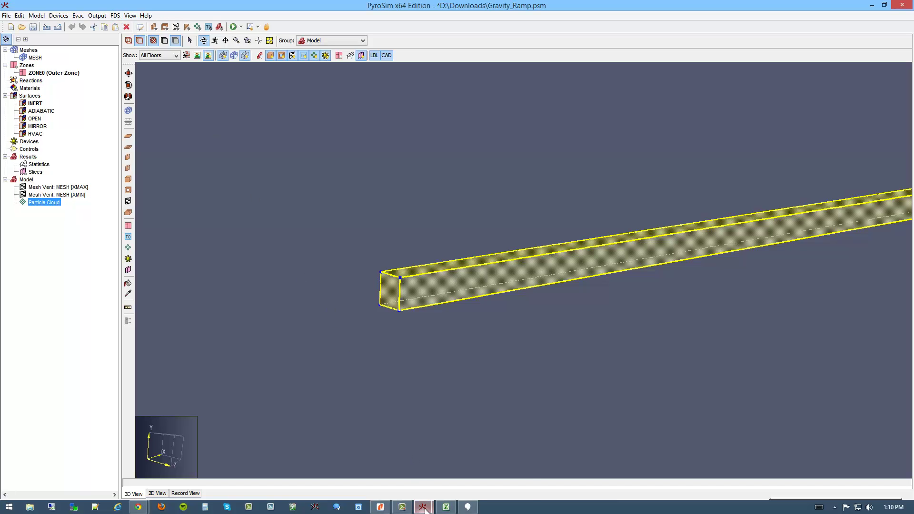
- Switch back to the TUNNEL FIRE.psm model to compare its stepped meshes with the single straight mesh
mouse_move(426, 507)
left_click(392, 463)
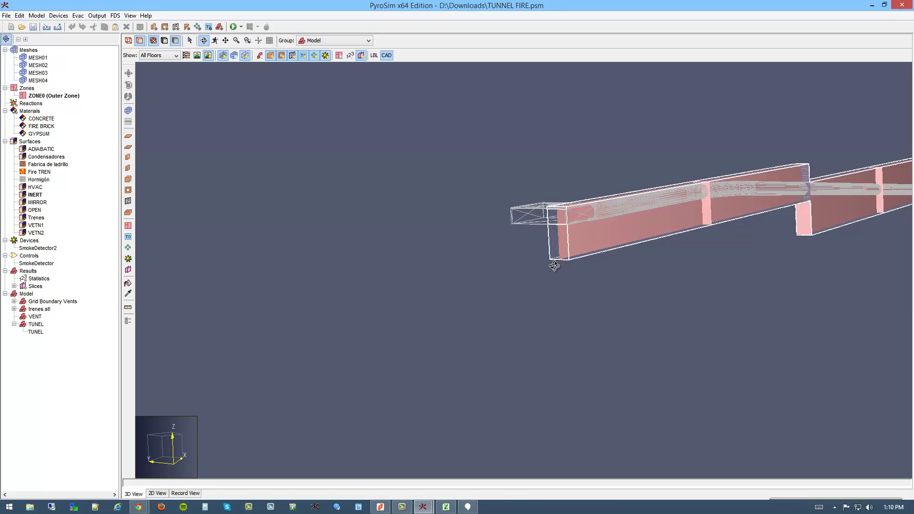